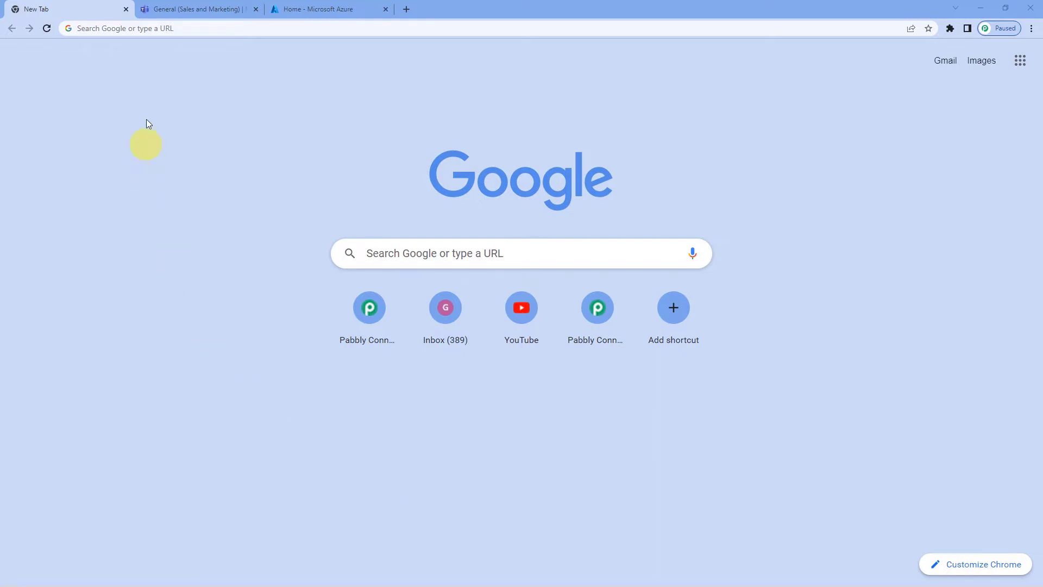
Load pabbly.com in Chrome and sign in to reach the Pabbly Connect dashboard
{"action": "left_click", "coordinate": [163, 28]}
{"action": "type", "text": "pa"}
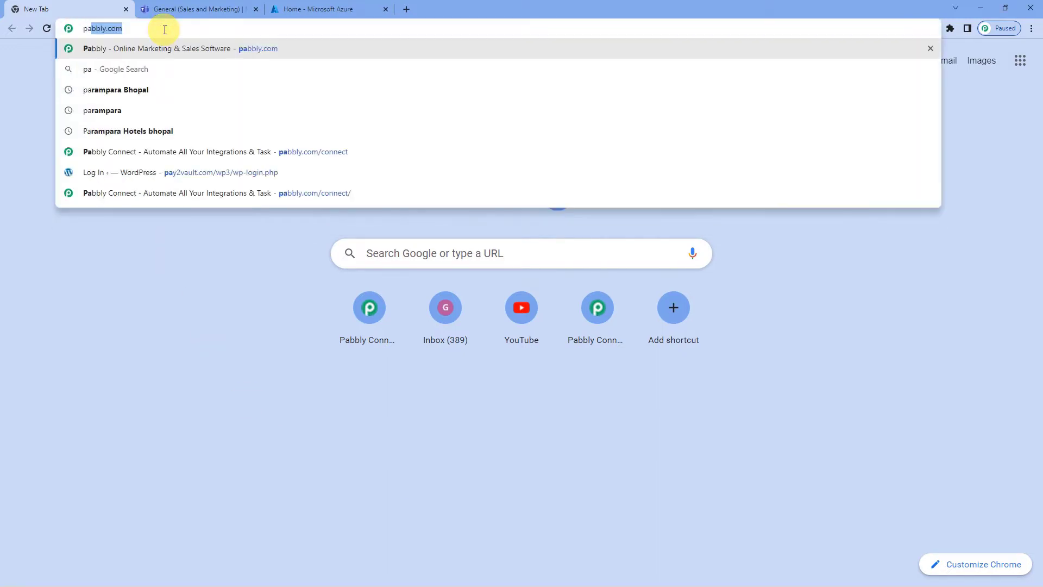
{"action": "type", "text": "bbl"}
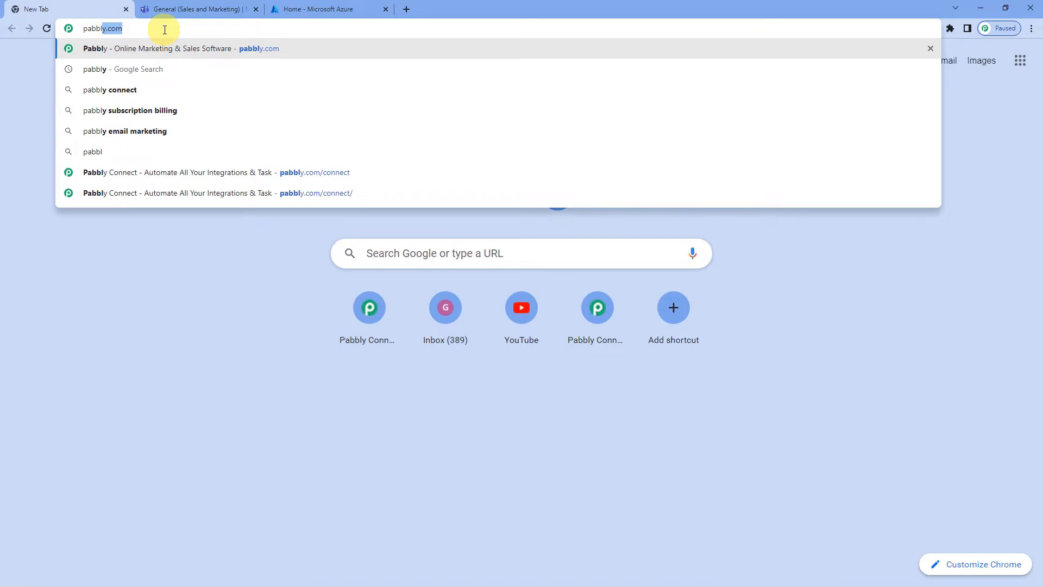
{"action": "type", "text": "yy"}
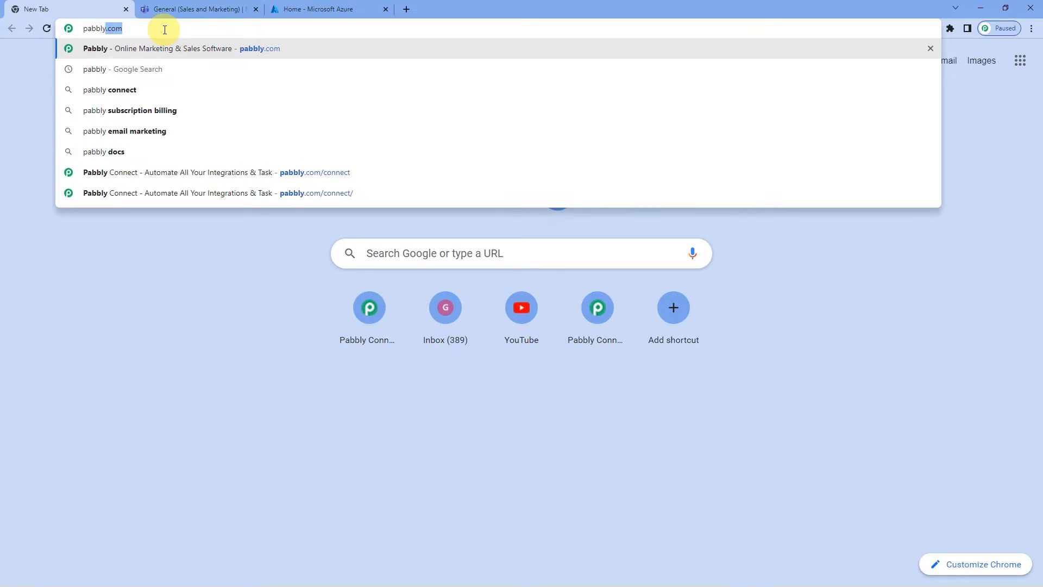
{"action": "key", "text": "BackSpace"}
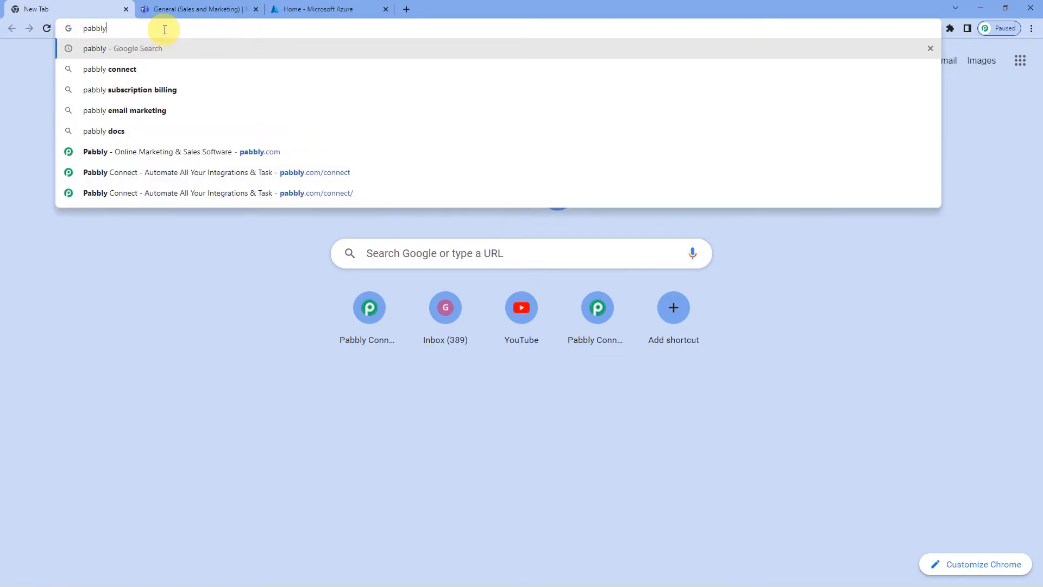
{"action": "type", "text": ".com"}
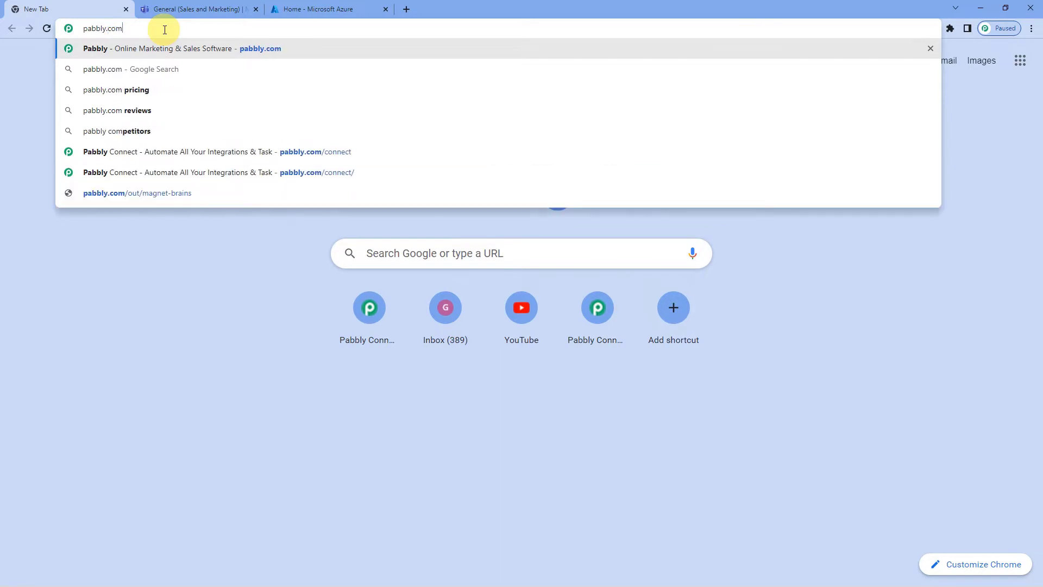
{"action": "key", "text": "Return"}
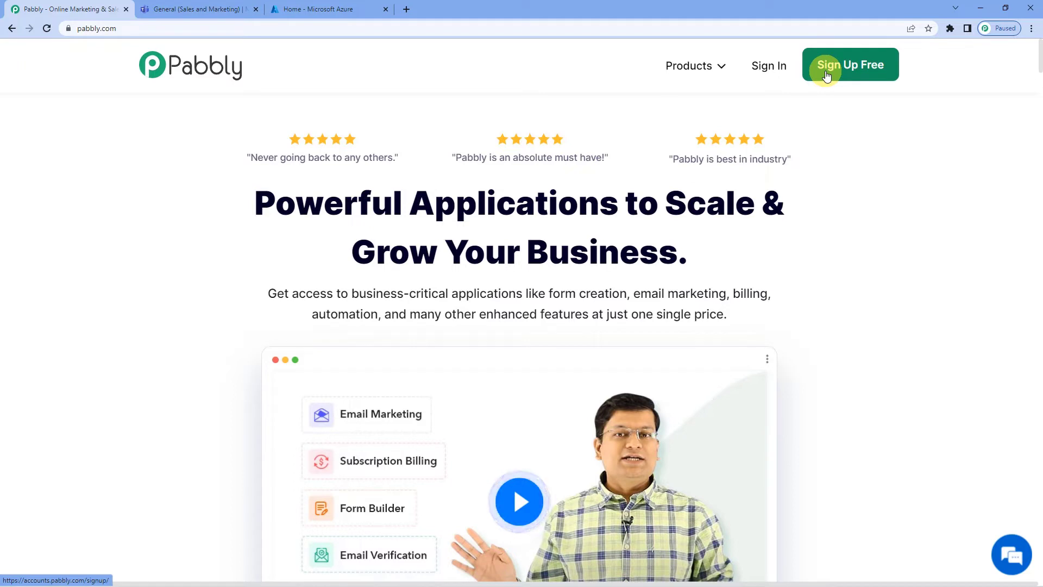
{"action": "left_click", "coordinate": [768, 75]}
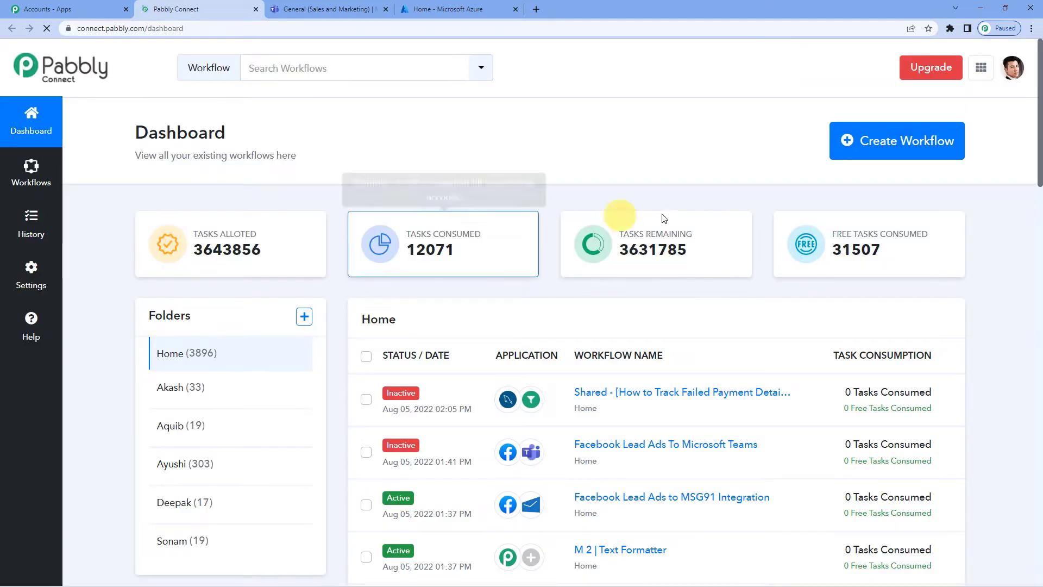
Create a new workflow named 'Google Sheests To Microsoft Teams'
{"action": "left_click", "coordinate": [857, 140]}
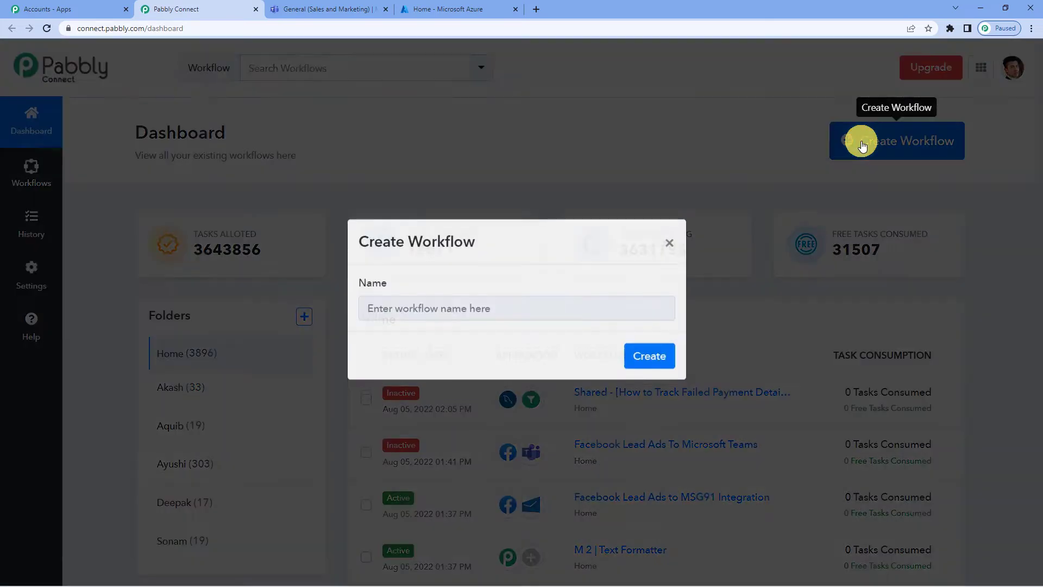
{"action": "left_click", "coordinate": [471, 324]}
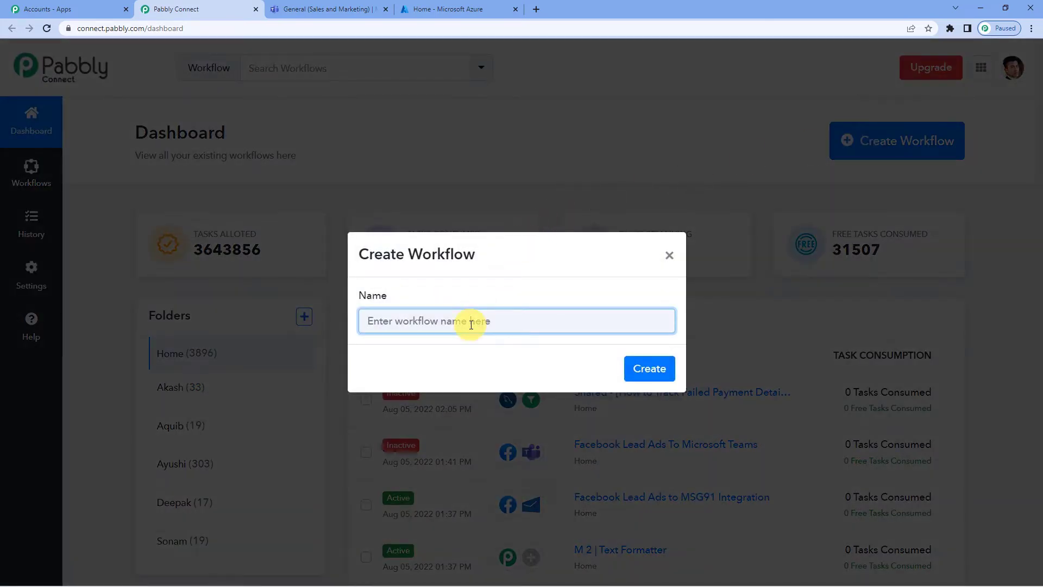
{"action": "type", "text": "Google S"}
{"action": "type", "text": "hees"}
{"action": "type", "text": "ts To Mi"}
{"action": "type", "text": "crosoft"}
{"action": "type", "text": " Teams"}
{"action": "left_click", "coordinate": [640, 366]}
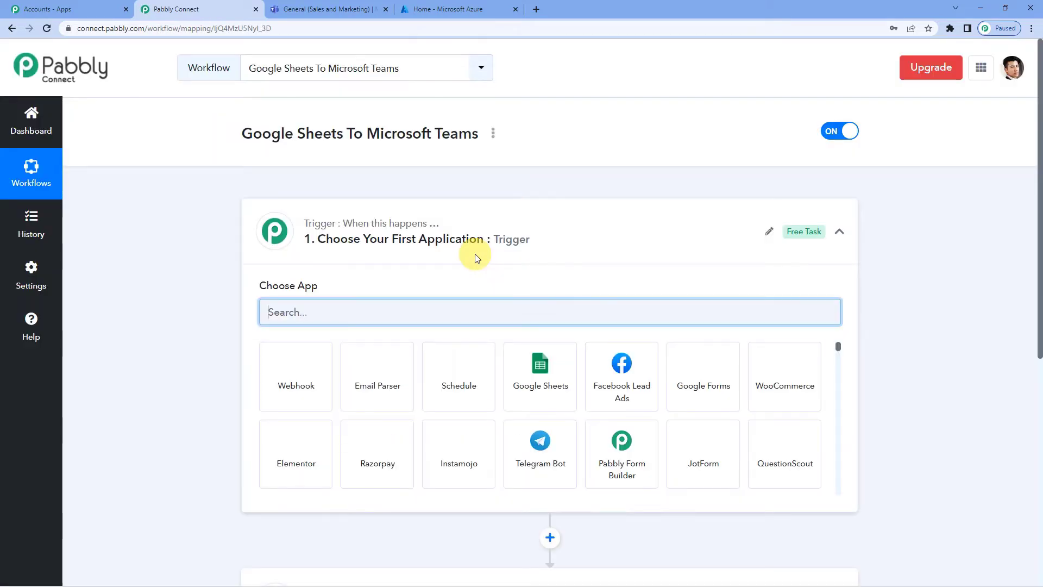
Search 'google sheet', set Google Sheets as the trigger app, and show its trigger events
{"action": "left_click", "coordinate": [476, 254]}
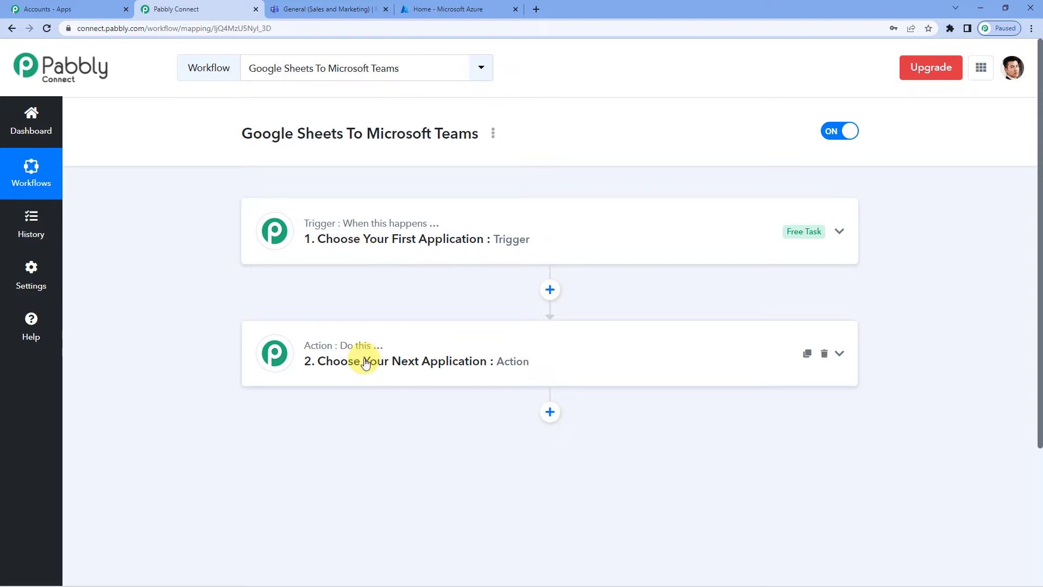
{"action": "left_click", "coordinate": [382, 256]}
{"action": "left_click", "coordinate": [335, 310]}
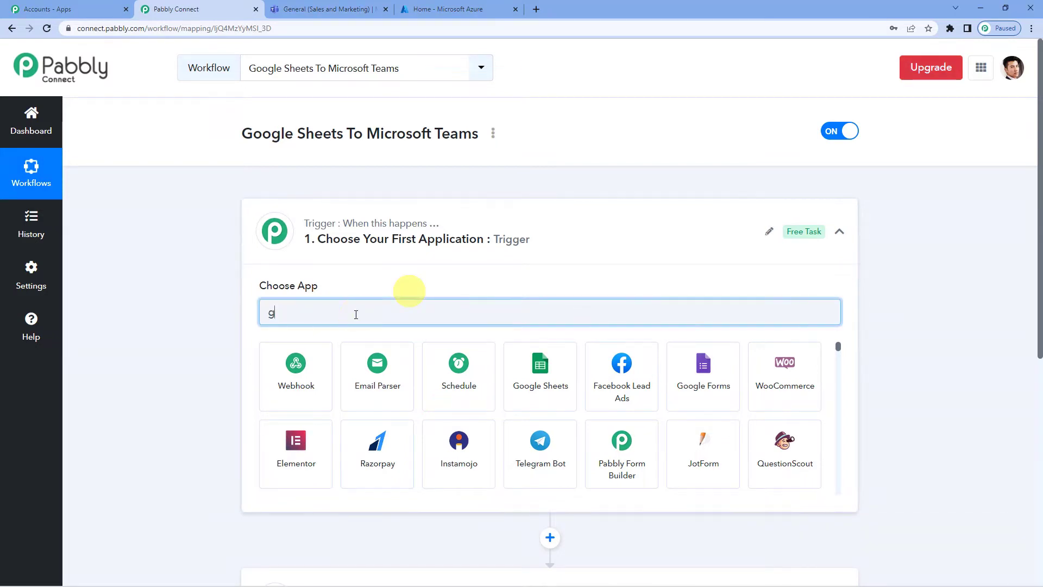
{"action": "type", "text": "oogle sheet"}
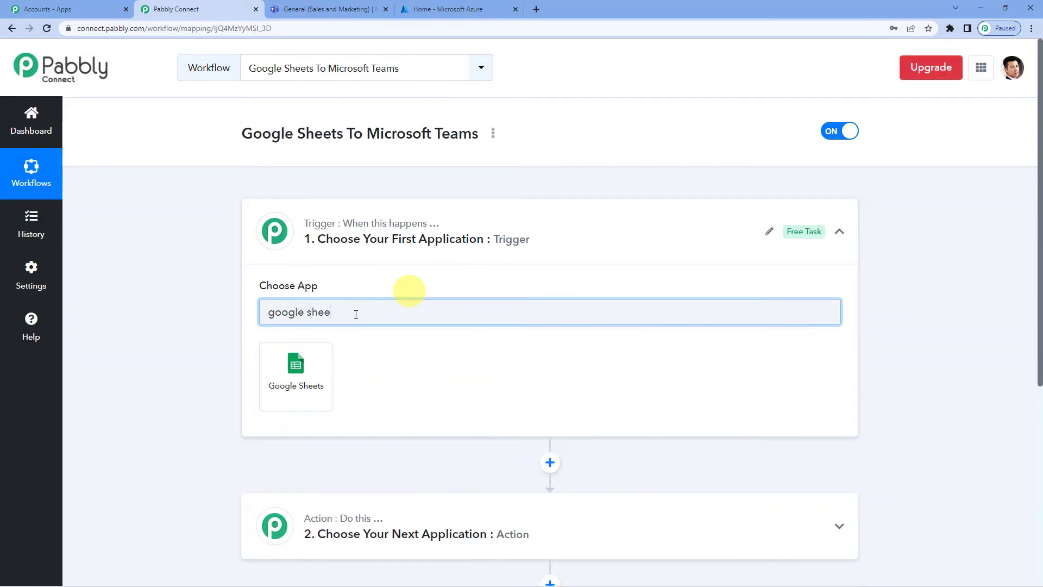
{"action": "left_click", "coordinate": [303, 384]}
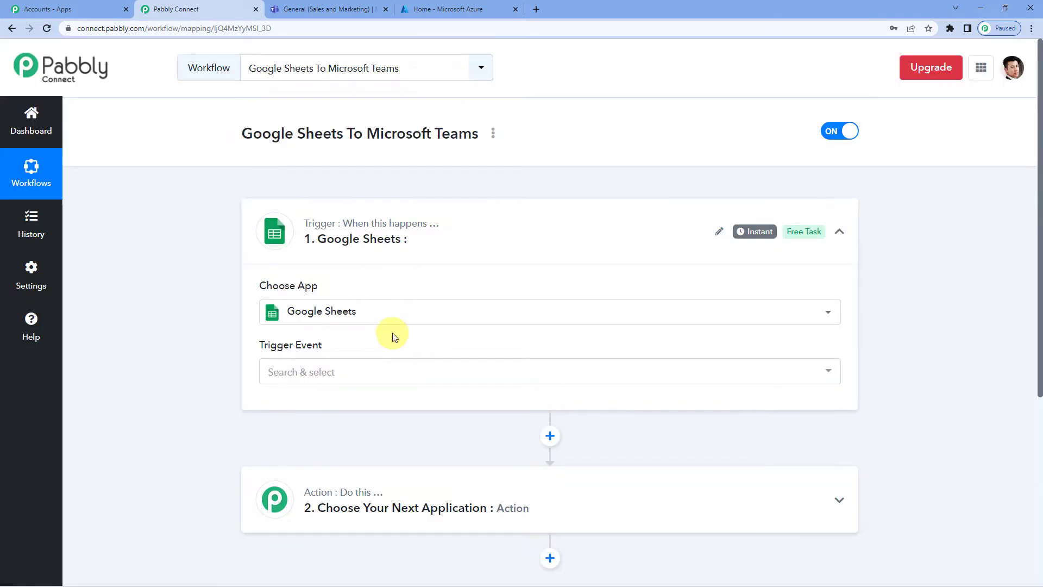
{"action": "scroll", "coordinate": [381, 331], "scroll_direction": "down", "scroll_amount": 2}
{"action": "left_click", "coordinate": [316, 270]}
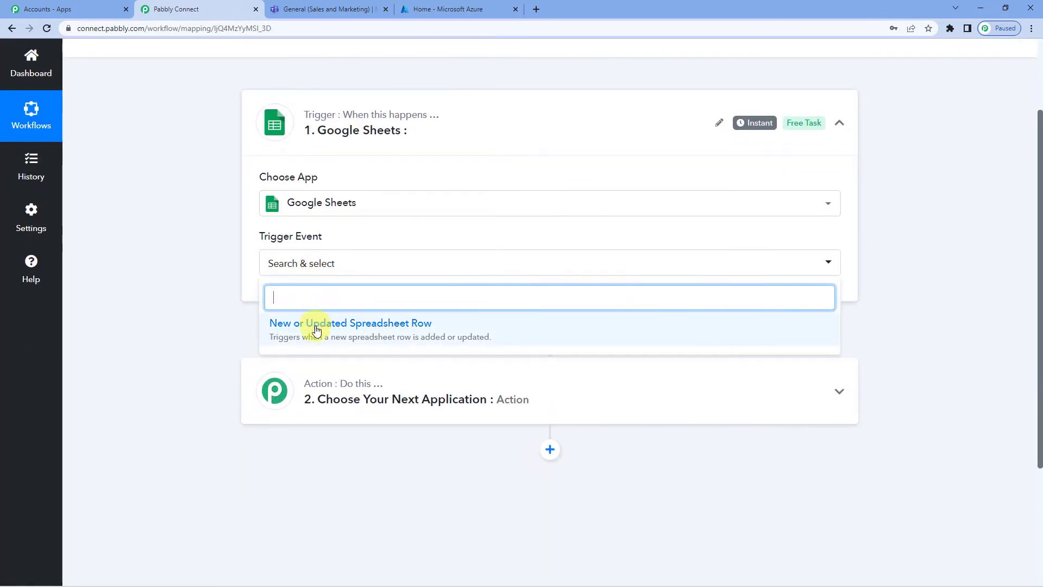
Choose New or Updated Spreadsheet Row as the trigger event and copy the webhook URL
{"action": "left_click", "coordinate": [370, 329]}
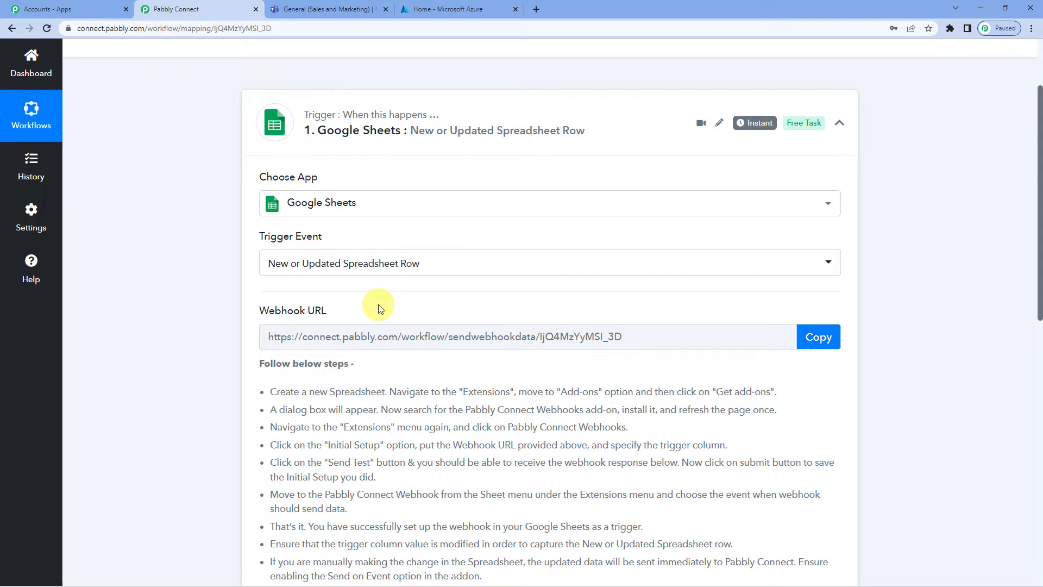
{"action": "scroll", "coordinate": [484, 288], "scroll_direction": "down", "scroll_amount": 1}
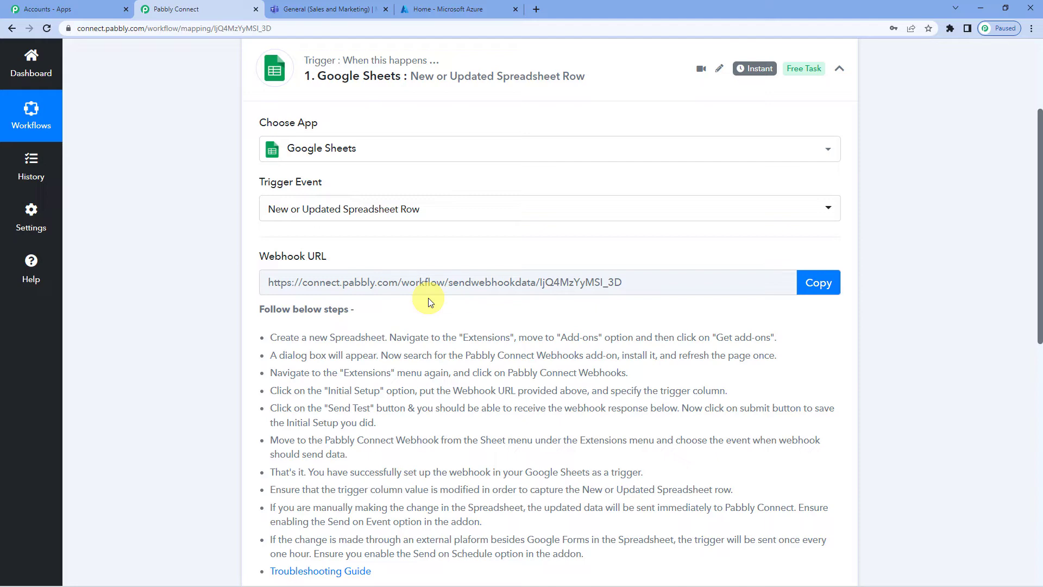
{"action": "left_click", "coordinate": [813, 284]}
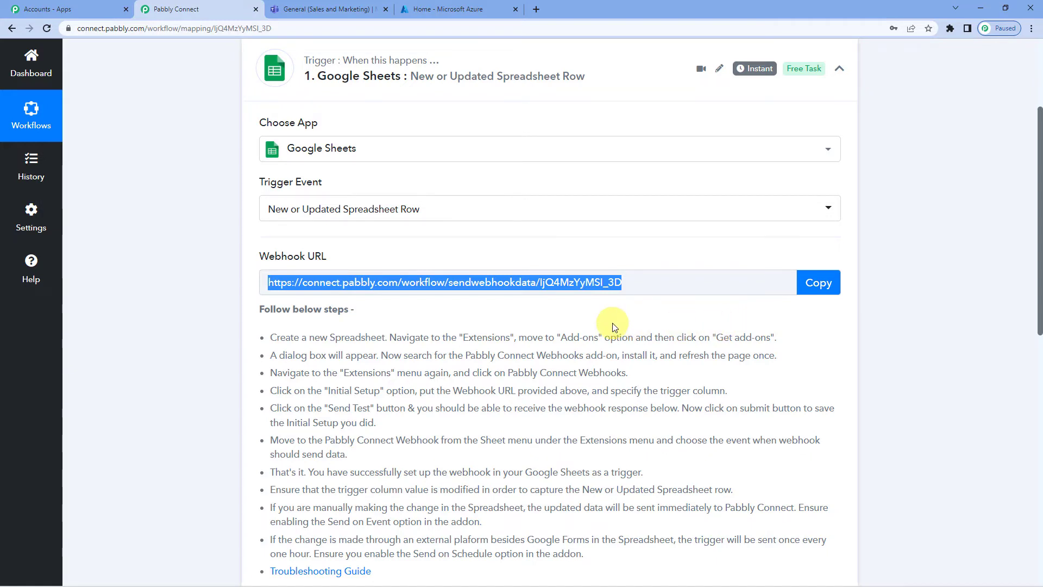
{"action": "scroll", "coordinate": [495, 282], "scroll_direction": "down", "scroll_amount": 1}
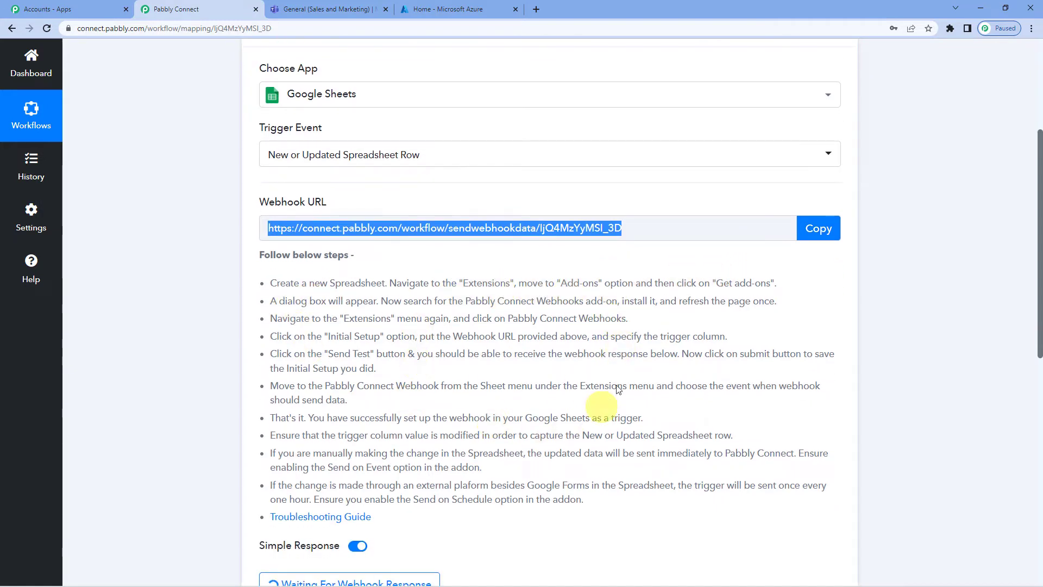
{"action": "scroll", "coordinate": [380, 397], "scroll_direction": "down", "scroll_amount": 1}
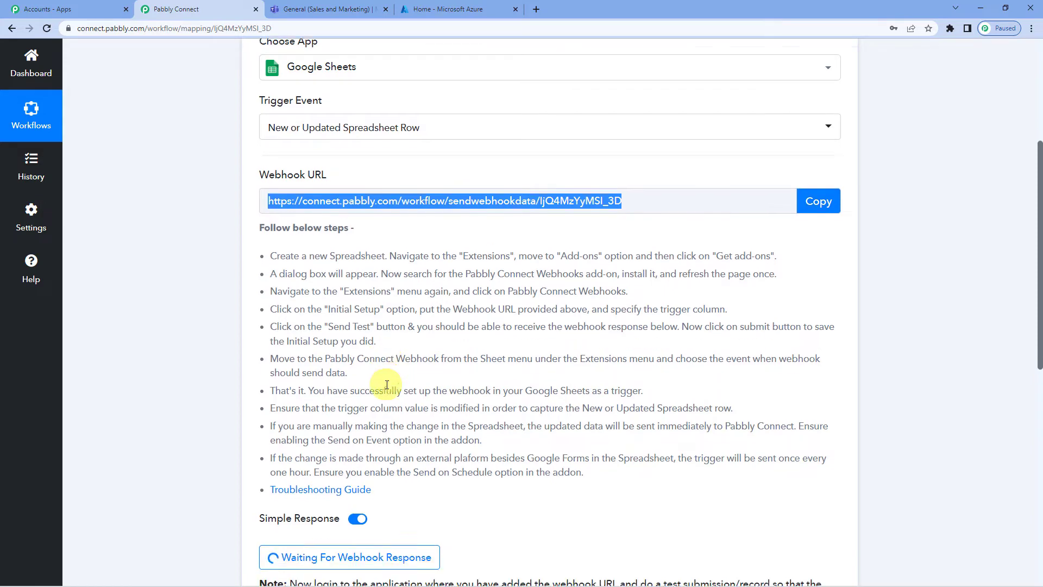
Bring up the Customer Service 1 spreadsheet and start the Pabbly Connect Webhooks initial setup
{"action": "mouse_move", "coordinate": [383, 581]}
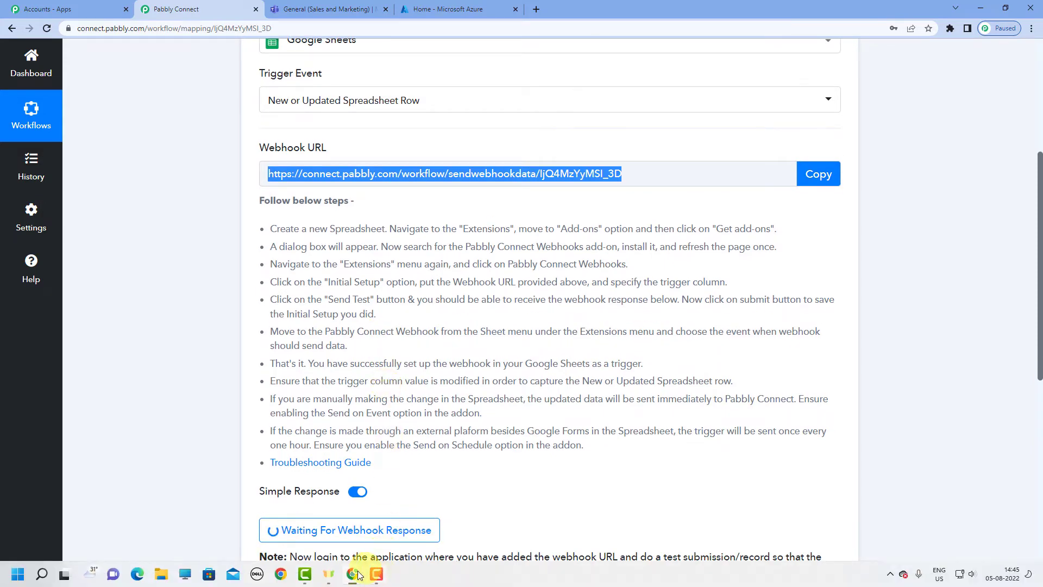
{"action": "mouse_move", "coordinate": [352, 575]}
{"action": "left_click", "coordinate": [369, 535]}
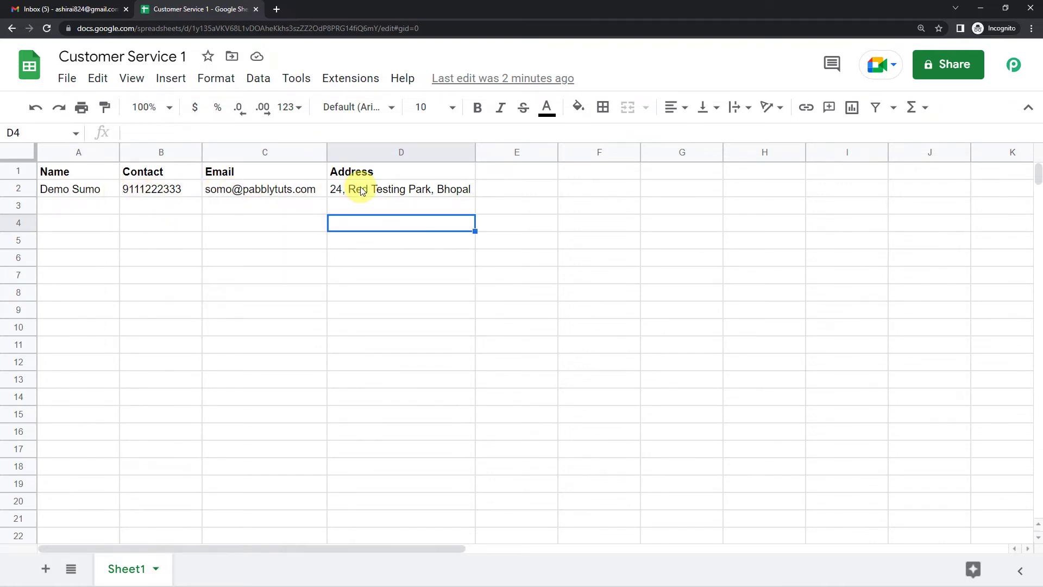
{"action": "left_click", "coordinate": [360, 82]}
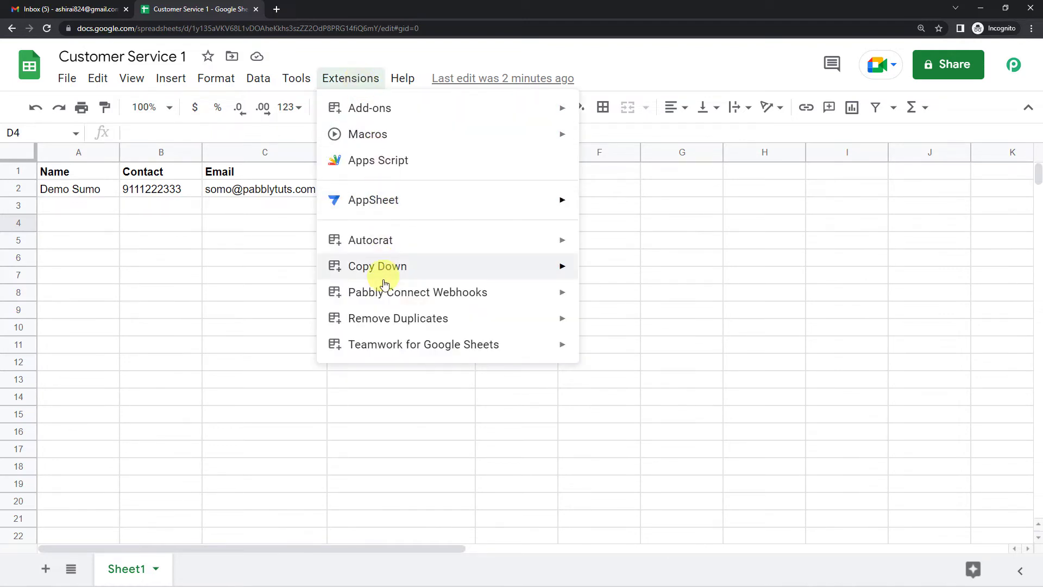
{"action": "mouse_move", "coordinate": [385, 295]}
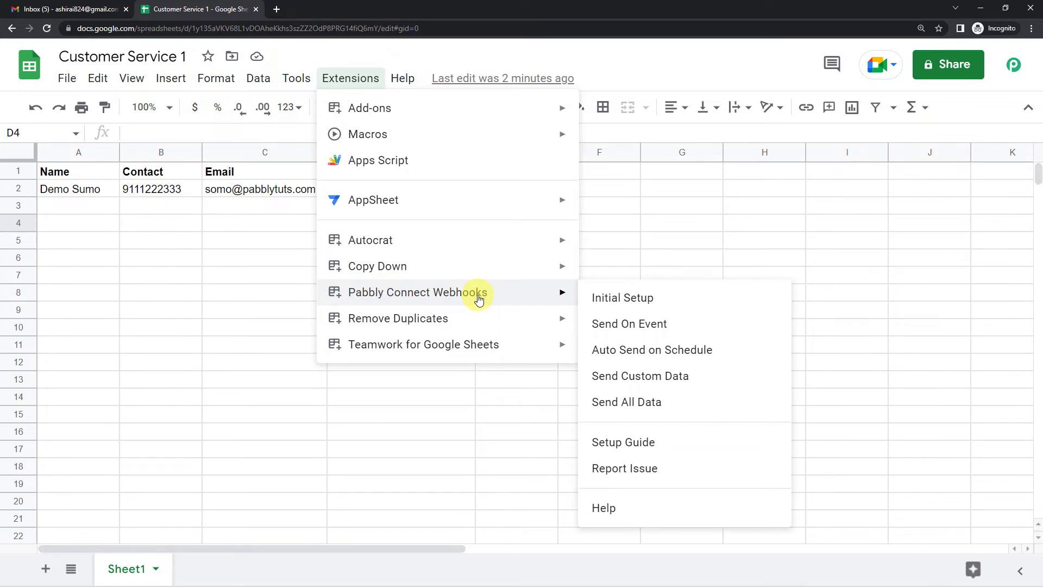
{"action": "left_click", "coordinate": [602, 302]}
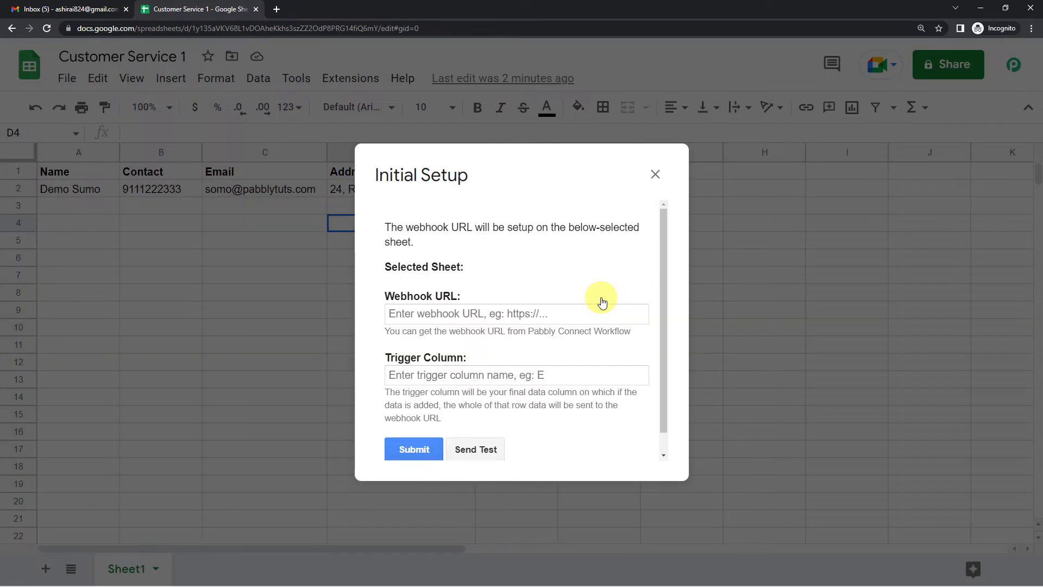
Paste the webhook URL, set trigger column D, and send the test row data
{"action": "left_click", "coordinate": [460, 320]}
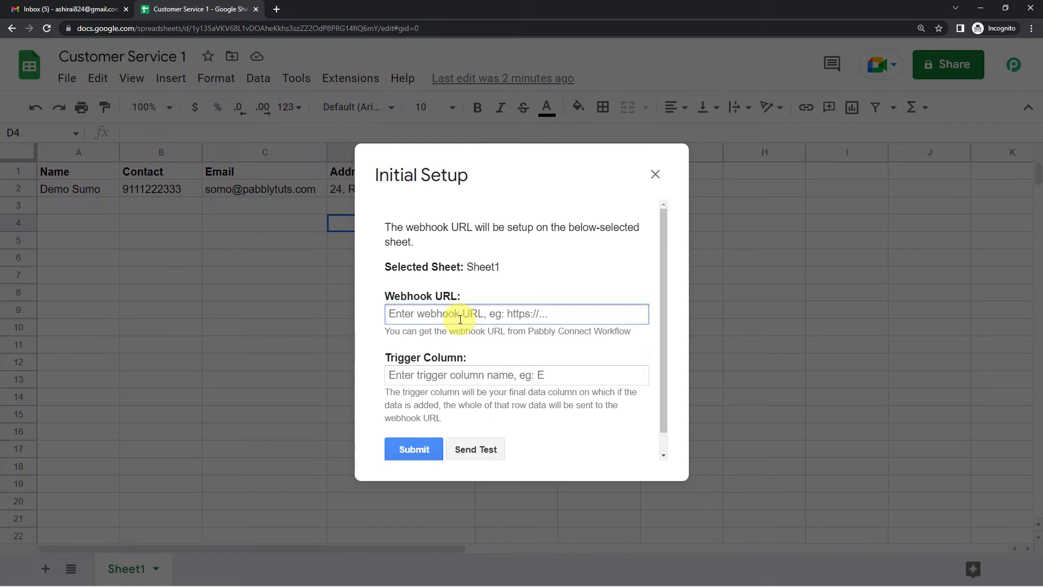
{"action": "key", "text": "ctrl+v"}
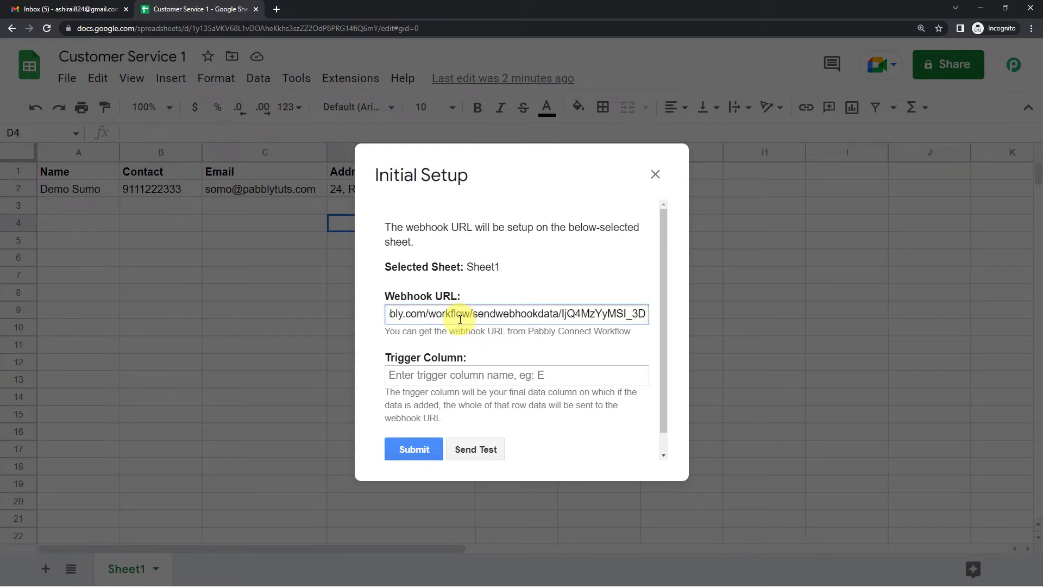
{"action": "left_click", "coordinate": [415, 374]}
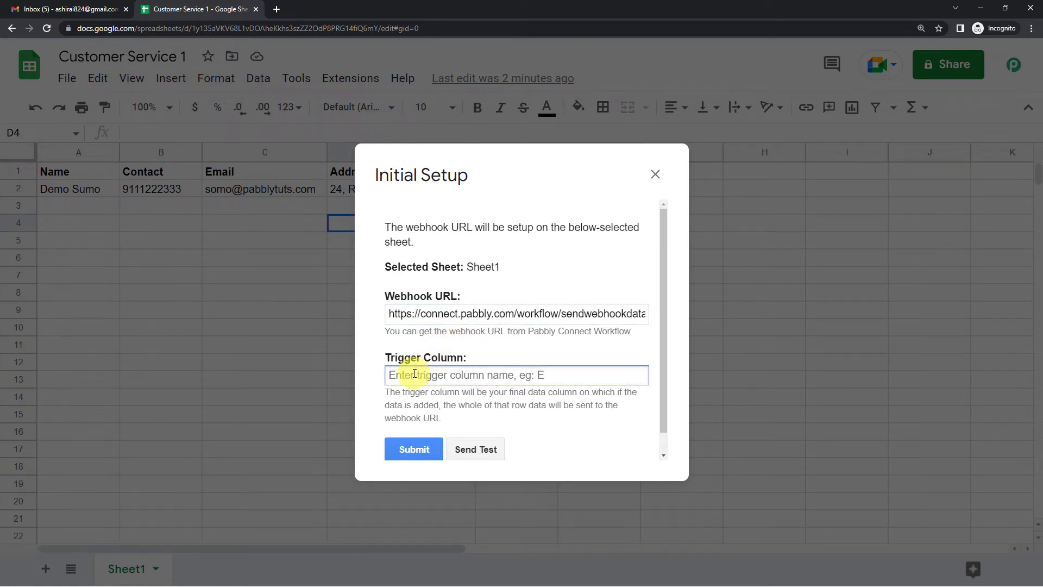
{"action": "type", "text": "D"}
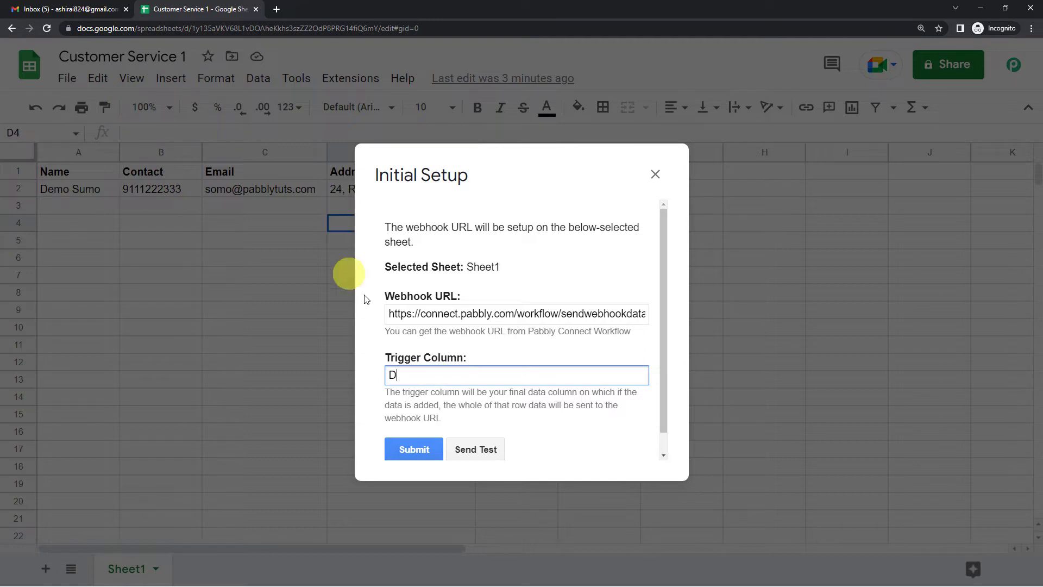
{"action": "left_click", "coordinate": [476, 452]}
{"action": "scroll", "coordinate": [519, 304], "scroll_direction": "down", "scroll_amount": 2}
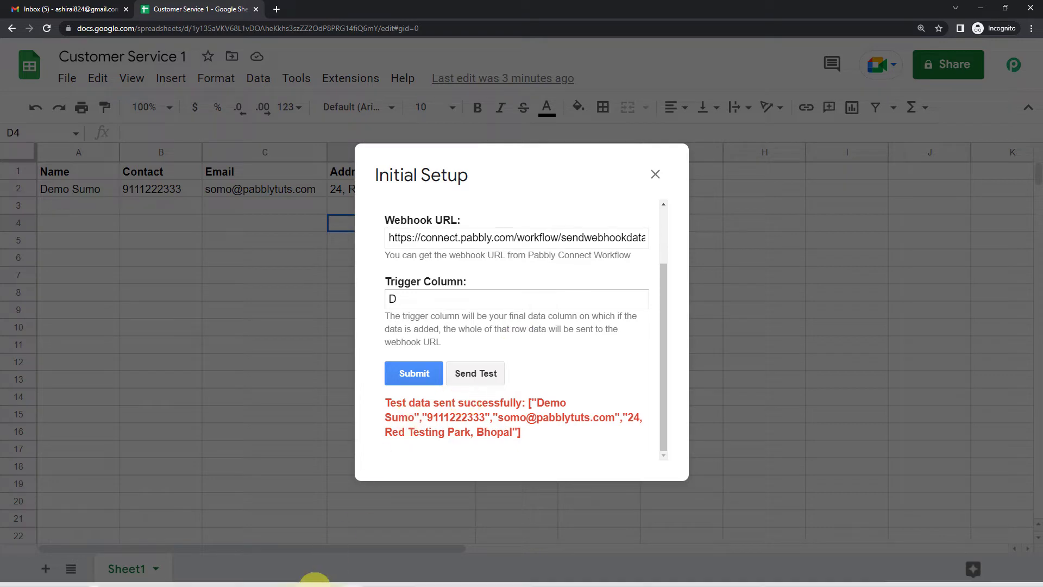
Back in Pabbly Connect, review the received Name, Contact, Email and Address values
{"action": "mouse_move", "coordinate": [352, 574]}
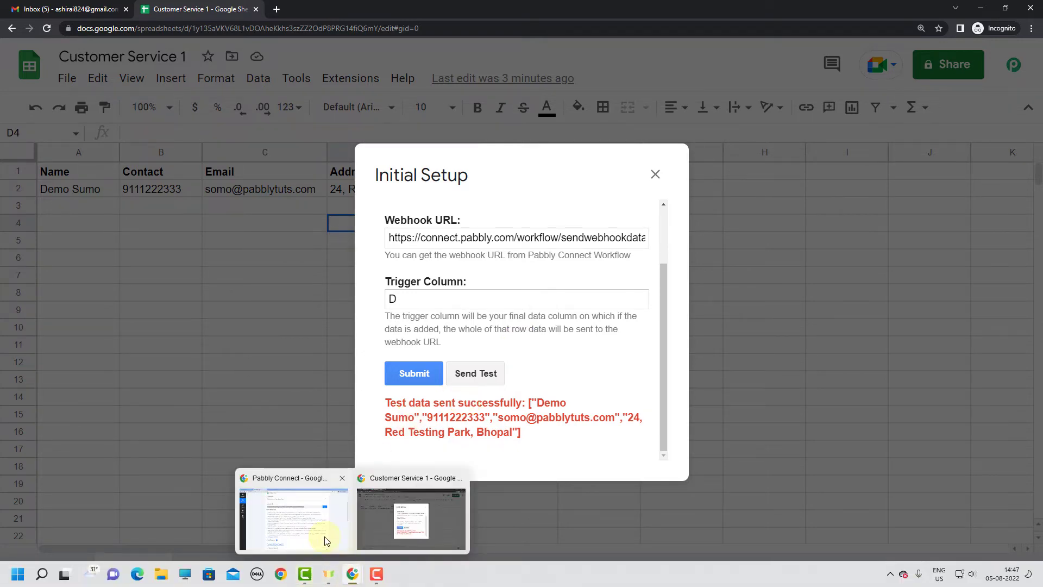
{"action": "left_click", "coordinate": [327, 550]}
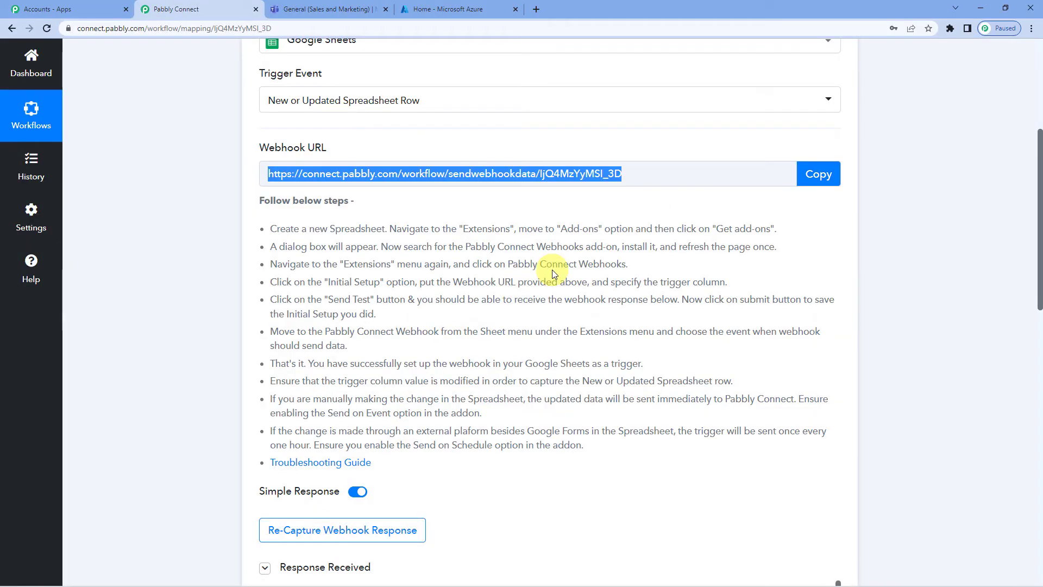
{"action": "scroll", "coordinate": [552, 270], "scroll_direction": "down", "scroll_amount": 5}
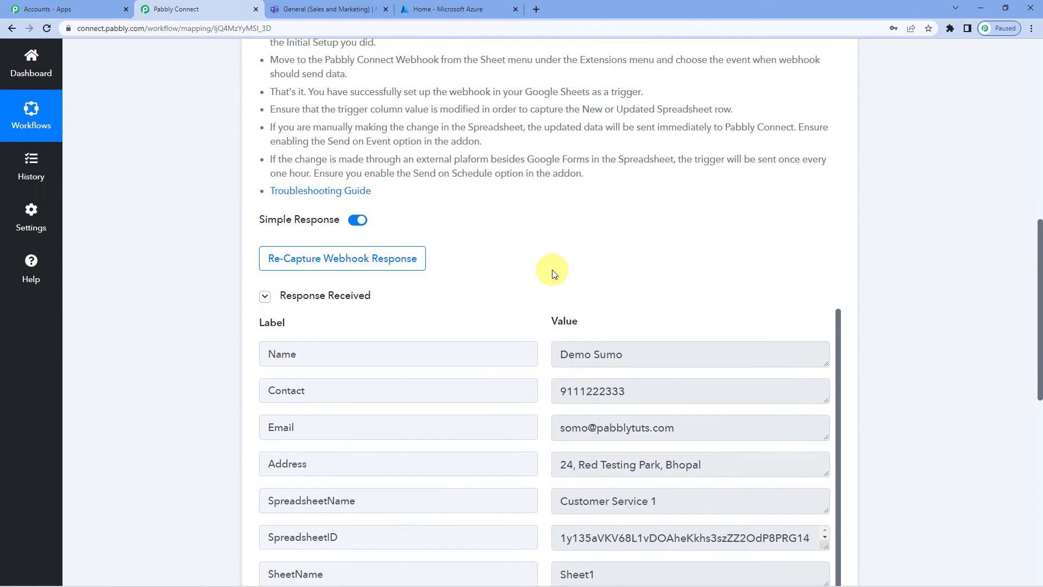
{"action": "scroll", "coordinate": [552, 269], "scroll_direction": "down", "scroll_amount": 4}
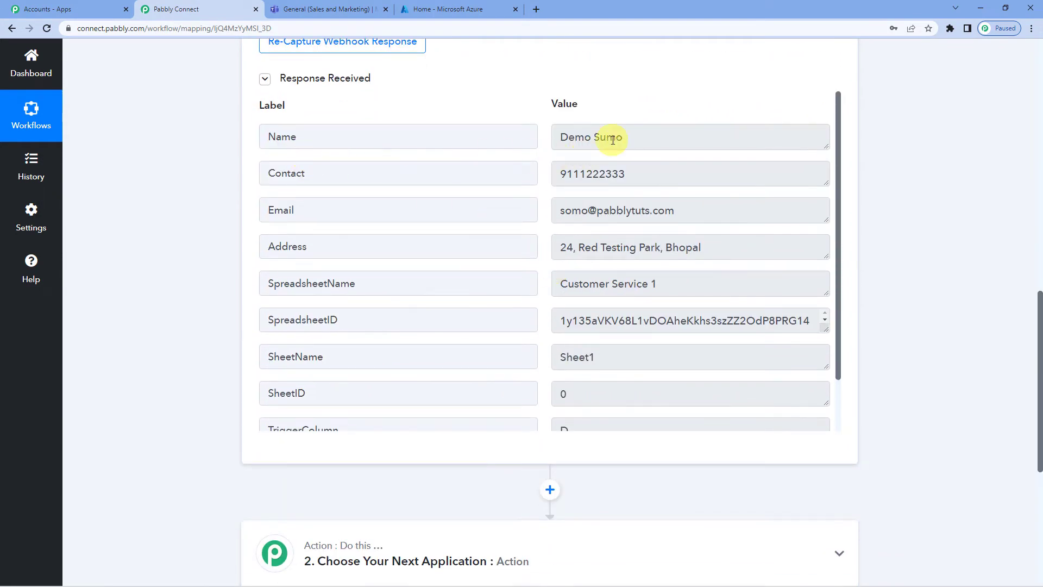
{"action": "left_click_drag", "start_coordinate": [624, 138], "coordinate": [557, 138]}
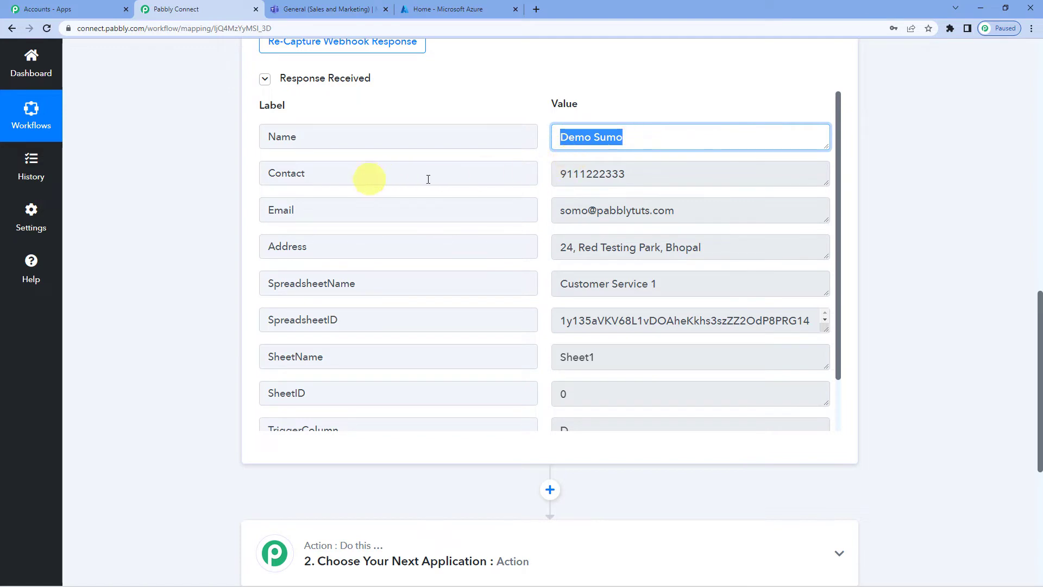
{"action": "left_click", "coordinate": [604, 174]}
{"action": "left_click_drag", "start_coordinate": [559, 210], "coordinate": [662, 214]}
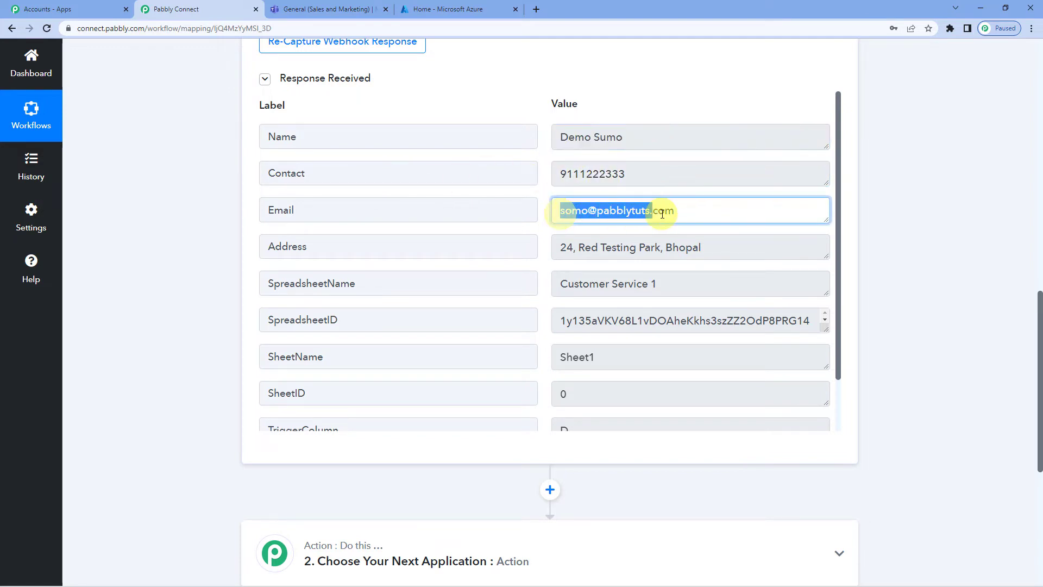
{"action": "left_click_drag", "start_coordinate": [564, 248], "coordinate": [713, 247]}
{"action": "scroll", "coordinate": [194, 310], "scroll_direction": "up", "scroll_amount": 5}
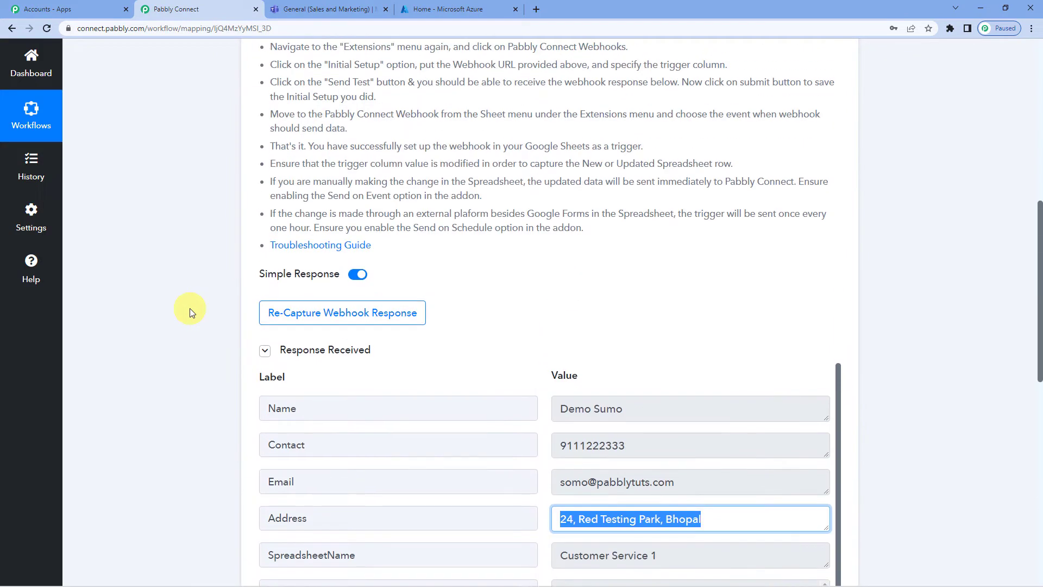
{"action": "scroll", "coordinate": [190, 308], "scroll_direction": "up", "scroll_amount": 5}
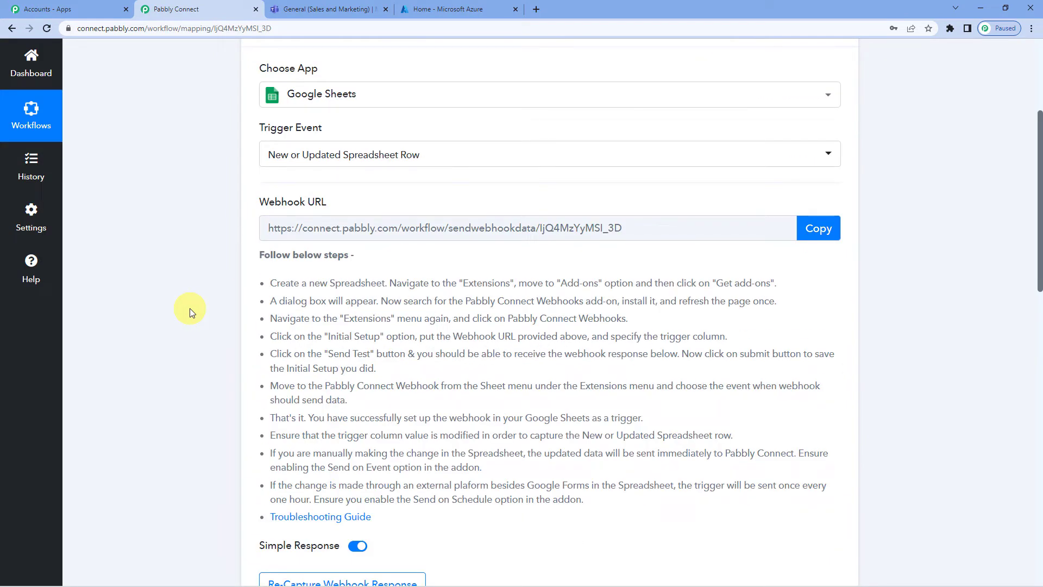
{"action": "scroll", "coordinate": [191, 308], "scroll_direction": "down", "scroll_amount": 8}
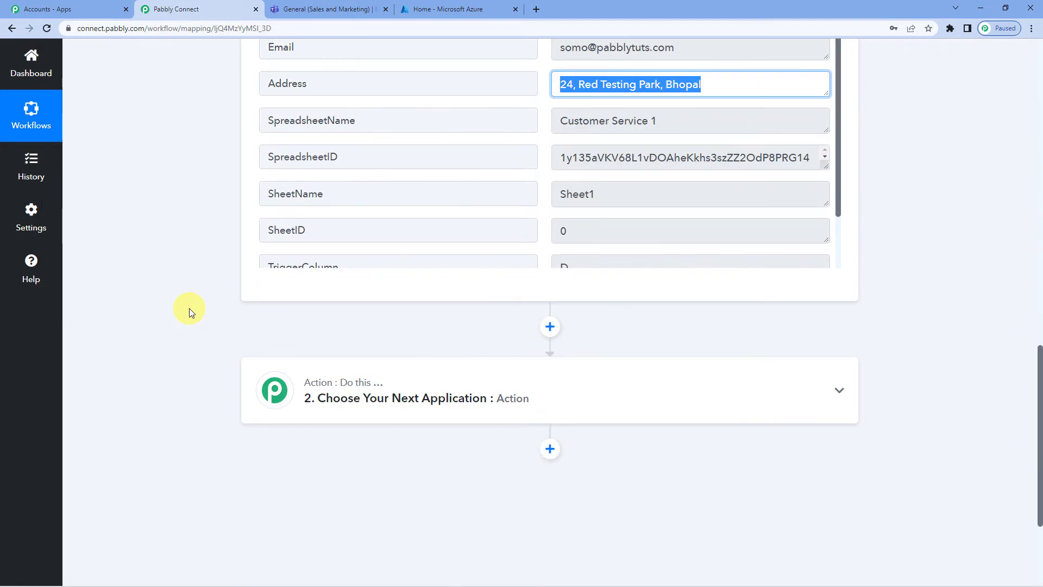
Search 'MICRO' and choose Microsoft Teams as the action app
{"action": "left_click", "coordinate": [457, 388]}
{"action": "scroll", "coordinate": [435, 375], "scroll_direction": "down", "scroll_amount": 3}
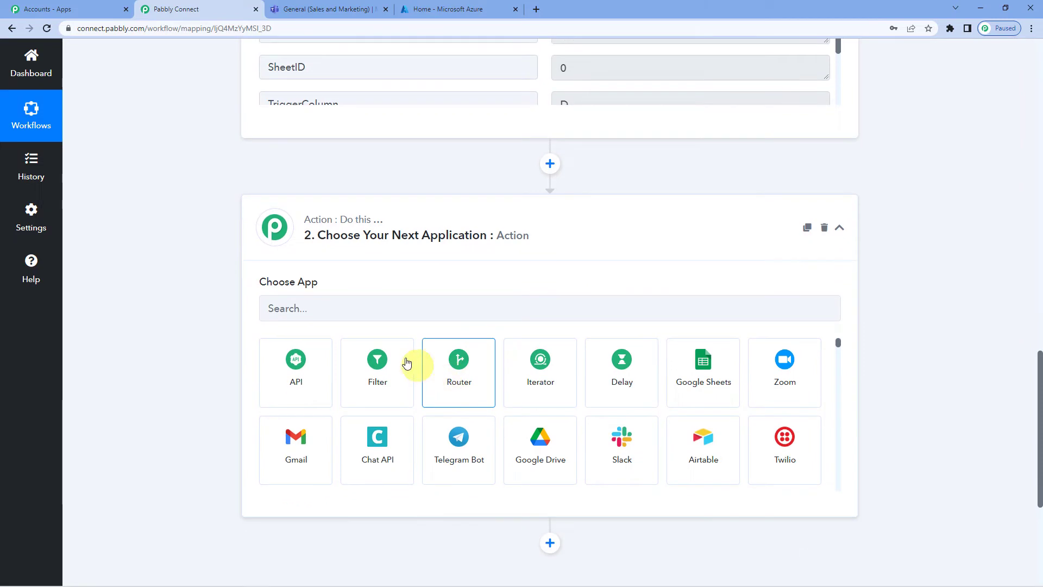
{"action": "left_click", "coordinate": [374, 307]}
{"action": "type", "text": "M"}
{"action": "key", "text": "BackSpace"}
{"action": "type", "text": "MICRO"}
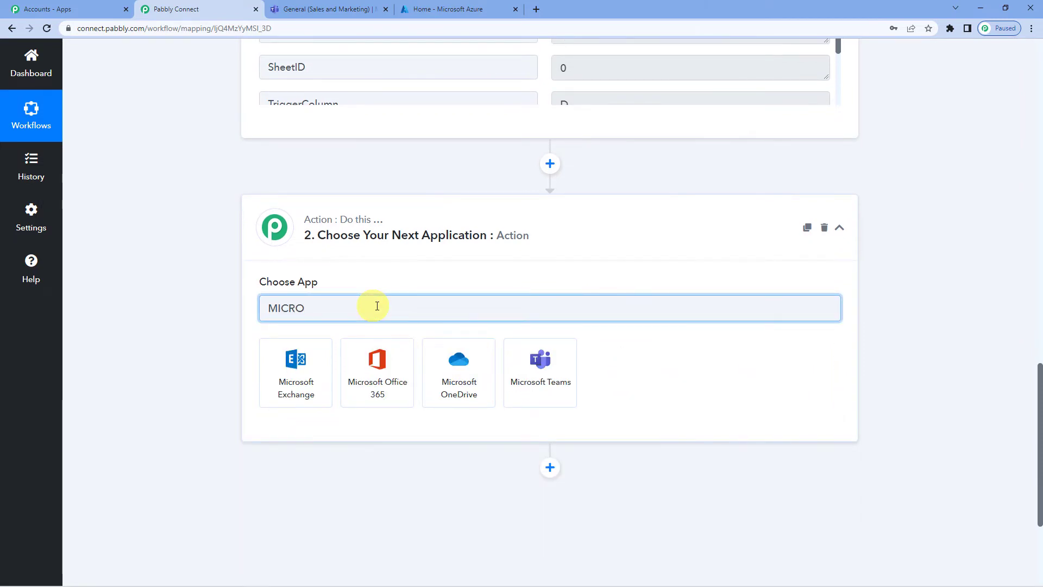
{"action": "left_click", "coordinate": [517, 364]}
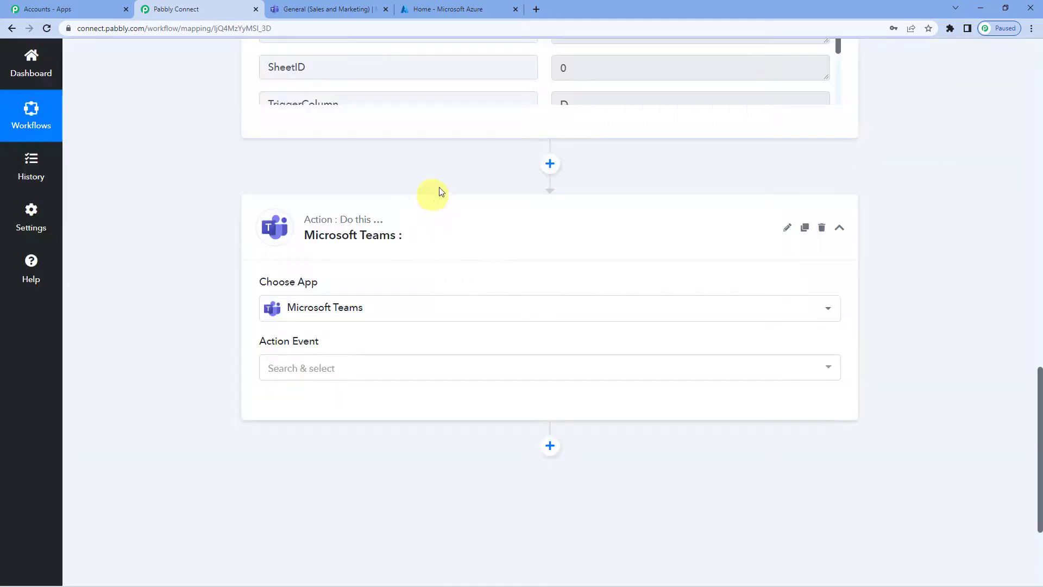
Set the action event to Send Message in a Channel and begin connecting an account
{"action": "scroll", "coordinate": [440, 187], "scroll_direction": "down", "scroll_amount": 2}
{"action": "left_click", "coordinate": [296, 258]}
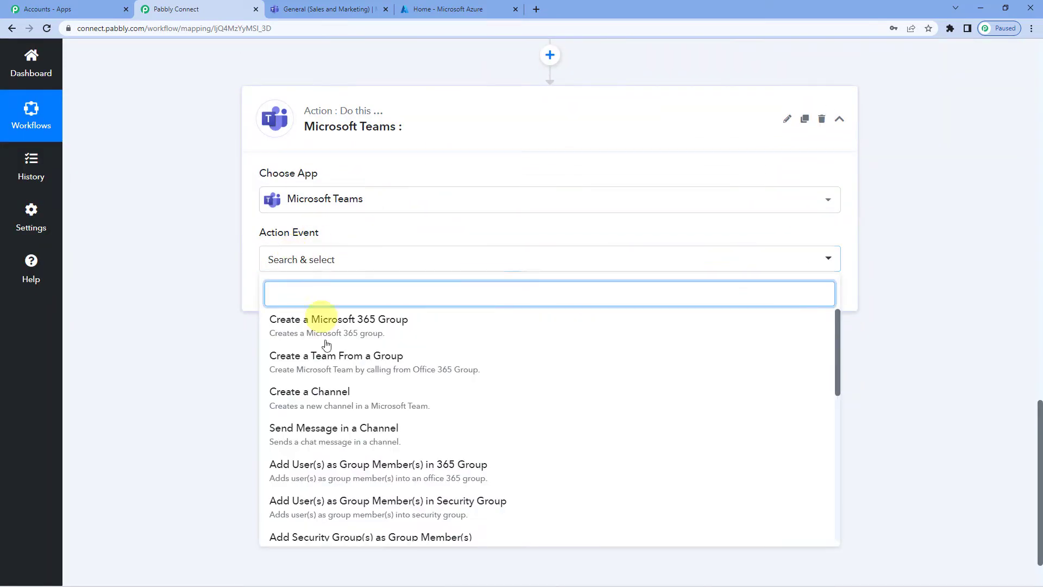
{"action": "left_click", "coordinate": [316, 433]}
{"action": "left_click", "coordinate": [307, 313]}
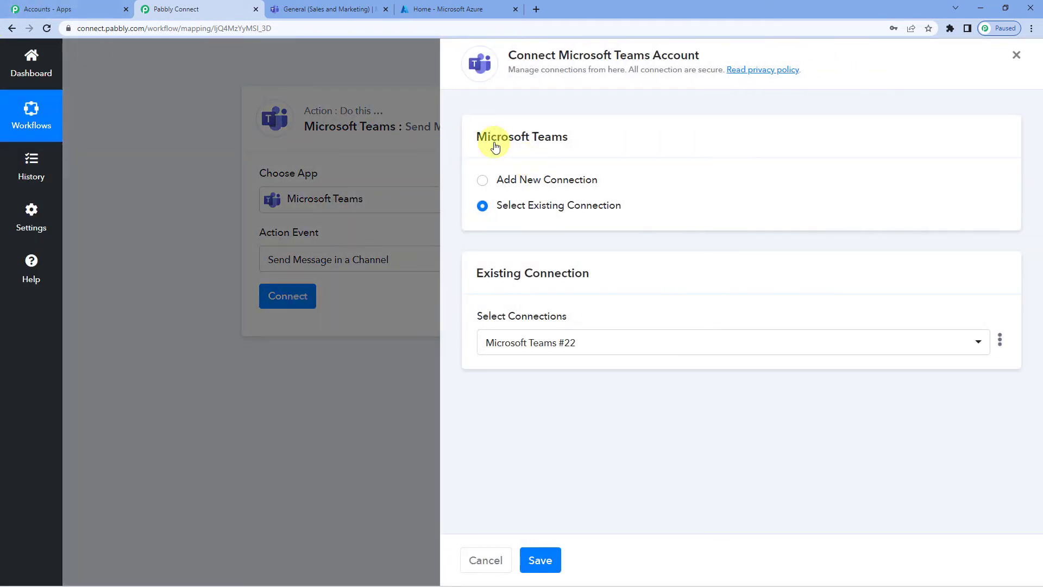
Add a new connection, skip the security prompt, and accept the Microsoft Teams permissions
{"action": "left_click", "coordinate": [482, 180]}
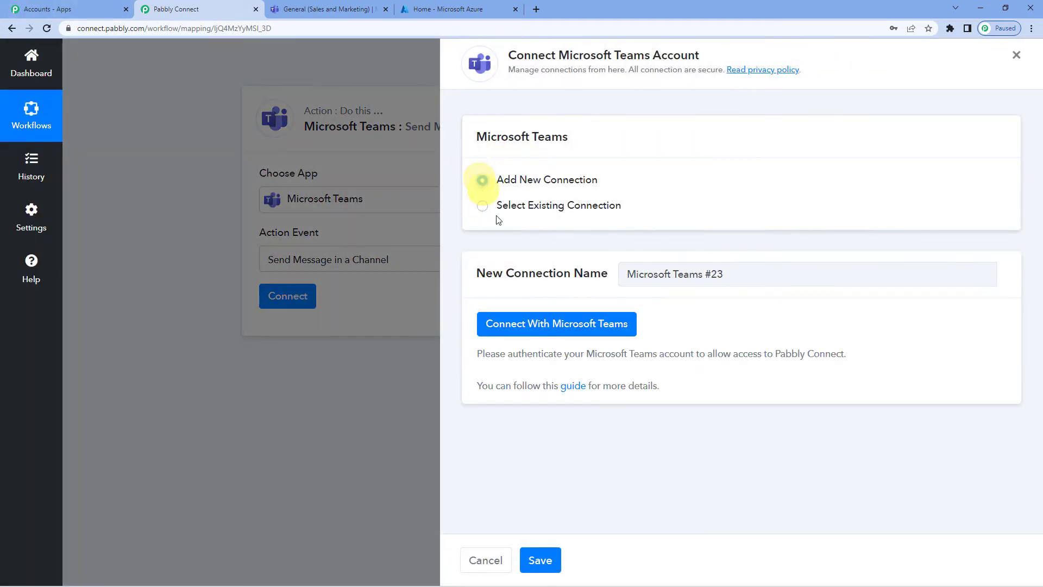
{"action": "left_click", "coordinate": [538, 324]}
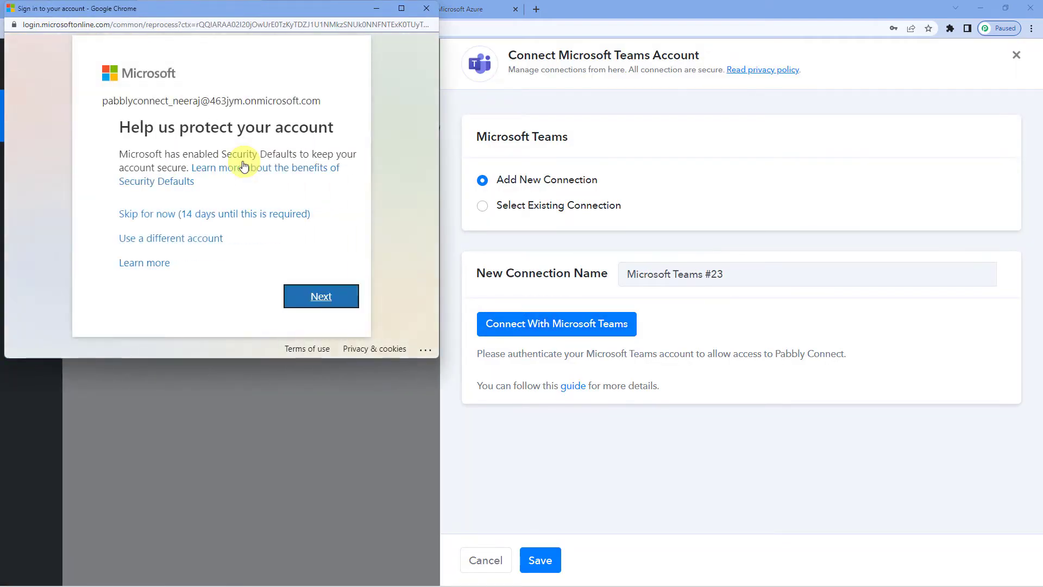
{"action": "left_click", "coordinate": [139, 217]}
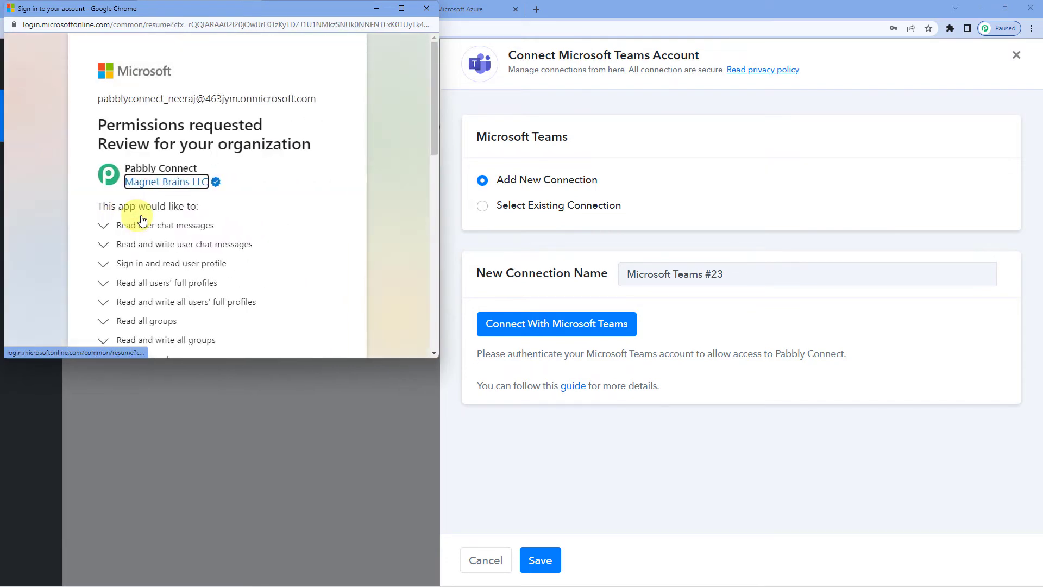
{"action": "scroll", "coordinate": [308, 205], "scroll_direction": "down", "scroll_amount": 15}
{"action": "left_click", "coordinate": [305, 299]}
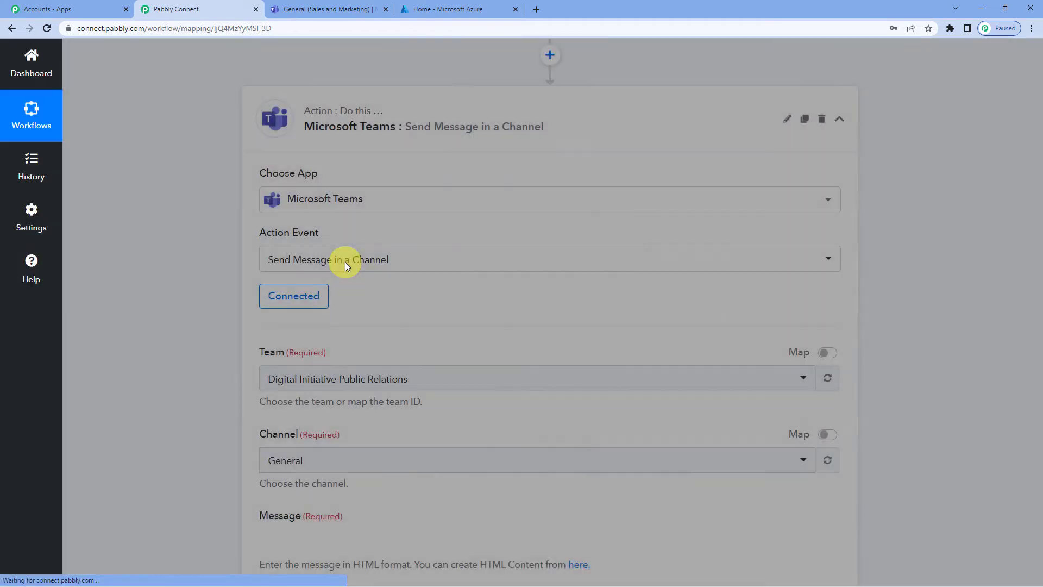
Open the Team dropdown and compare its team names against the Microsoft Teams tab
{"action": "scroll", "coordinate": [344, 260], "scroll_direction": "down", "scroll_amount": 3}
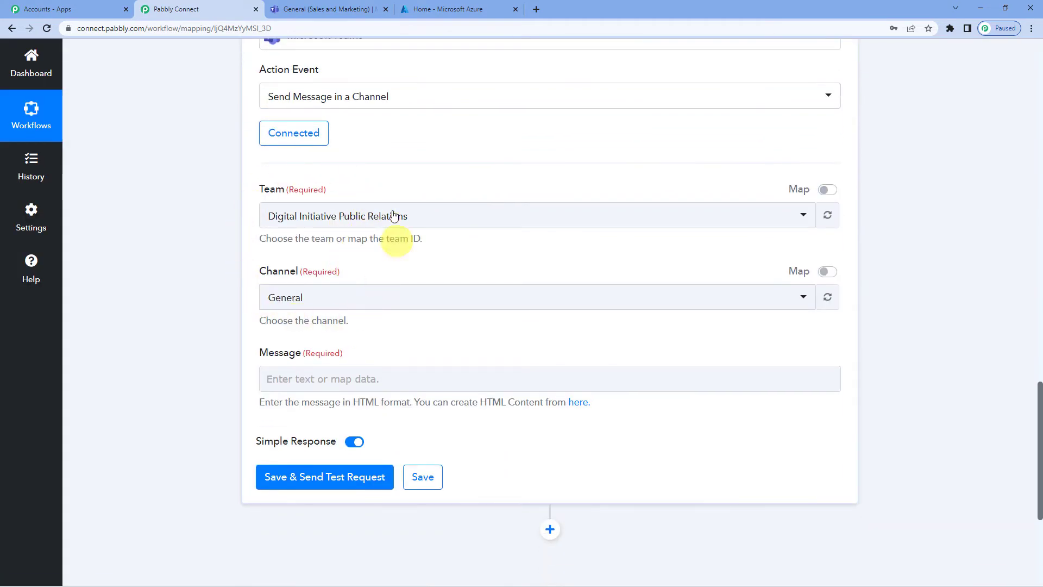
{"action": "left_click", "coordinate": [335, 221]}
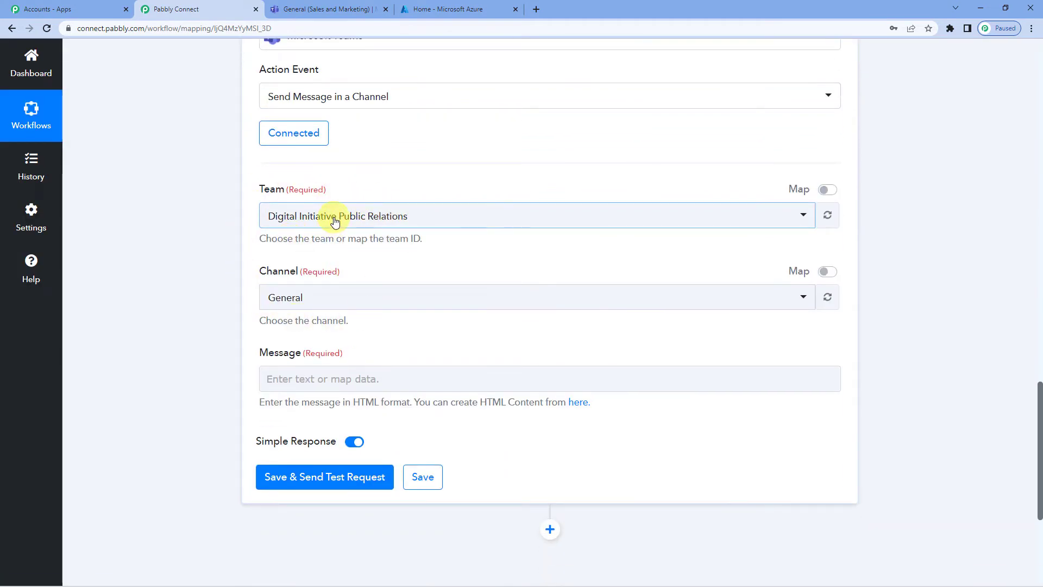
{"action": "left_click", "coordinate": [334, 218]}
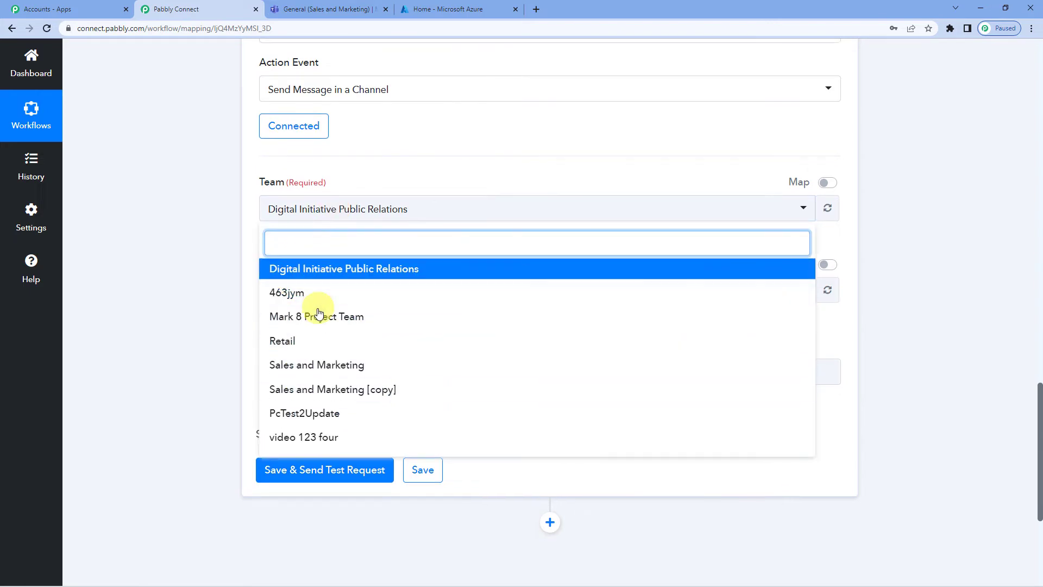
{"action": "scroll", "coordinate": [318, 313], "scroll_direction": "down", "scroll_amount": 2}
{"action": "scroll", "coordinate": [314, 307], "scroll_direction": "up", "scroll_amount": 2}
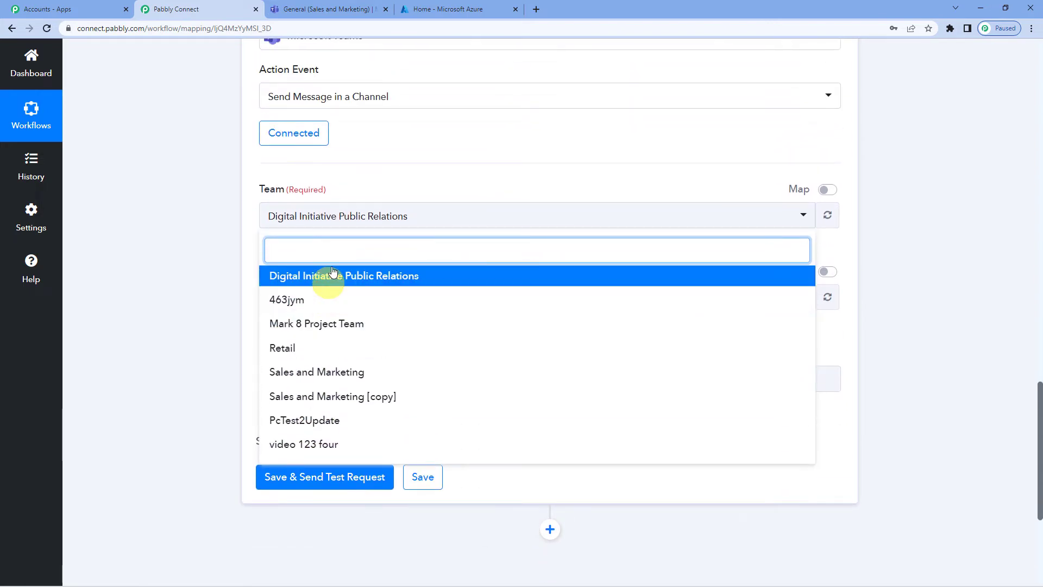
{"action": "left_click", "coordinate": [325, 9]}
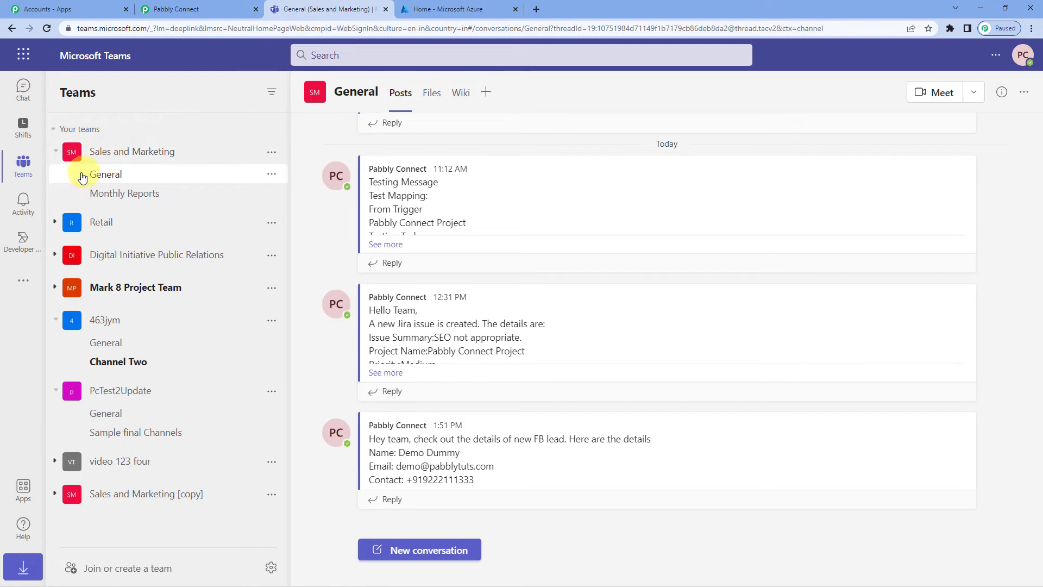
{"action": "left_click", "coordinate": [180, 7]}
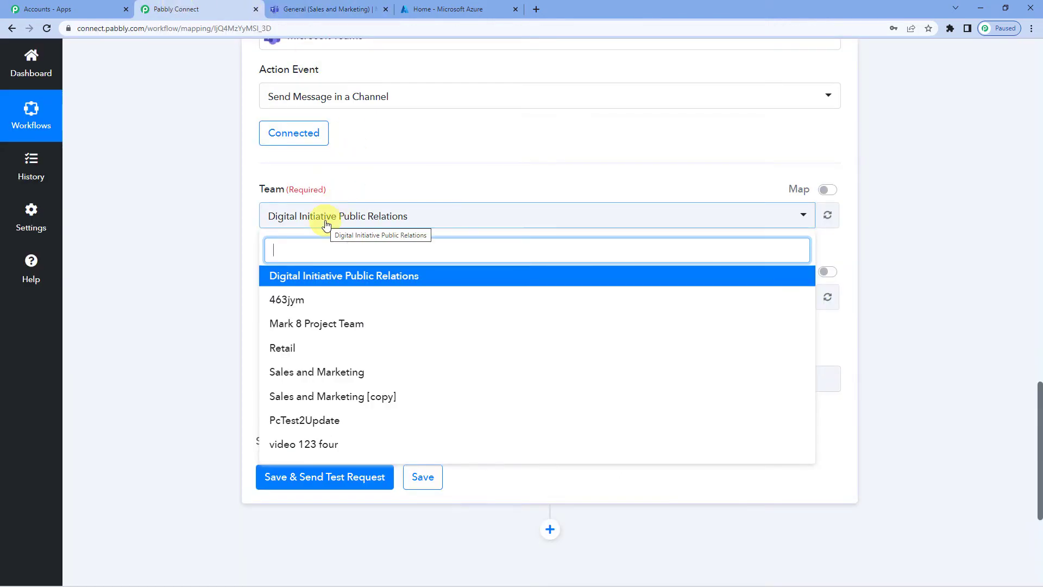
Search 'DIG', pick the Digital Initiative Public Relations team, and choose the General channel
{"action": "type", "text": "DIG"}
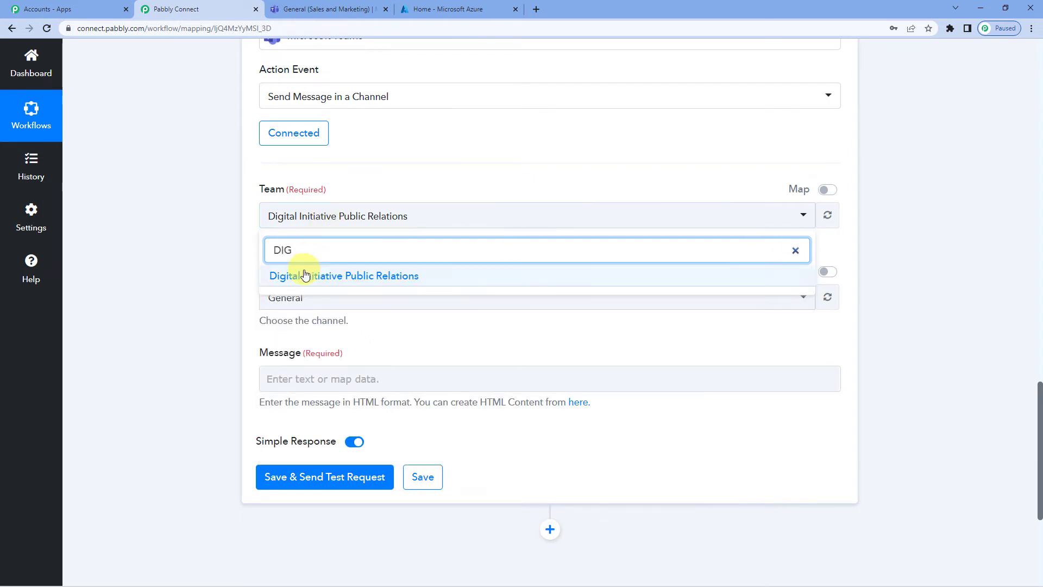
{"action": "left_click", "coordinate": [353, 277]}
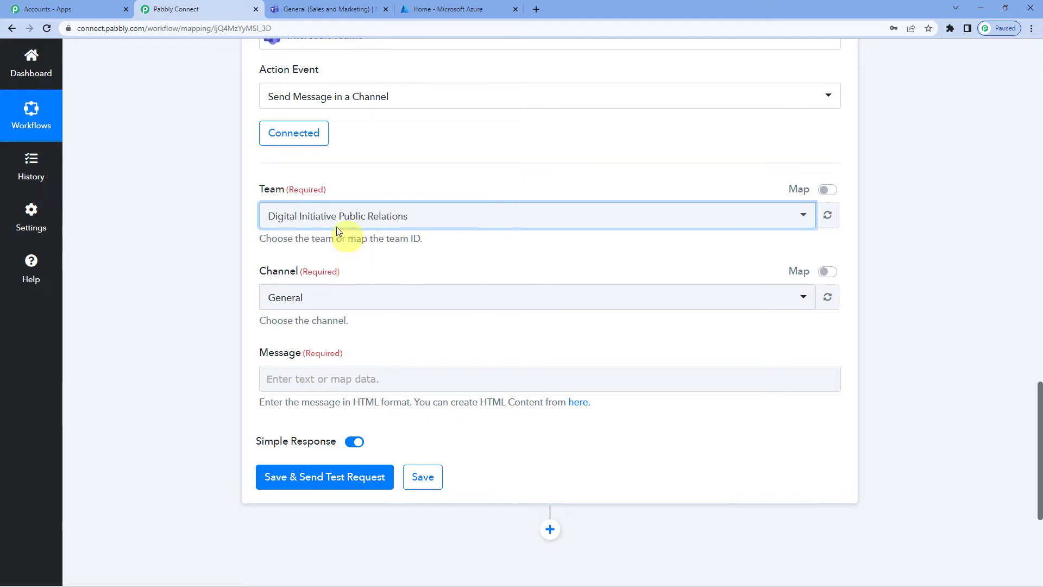
{"action": "scroll", "coordinate": [374, 229], "scroll_direction": "down", "scroll_amount": 2}
{"action": "left_click", "coordinate": [329, 192]}
{"action": "left_click", "coordinate": [303, 248]}
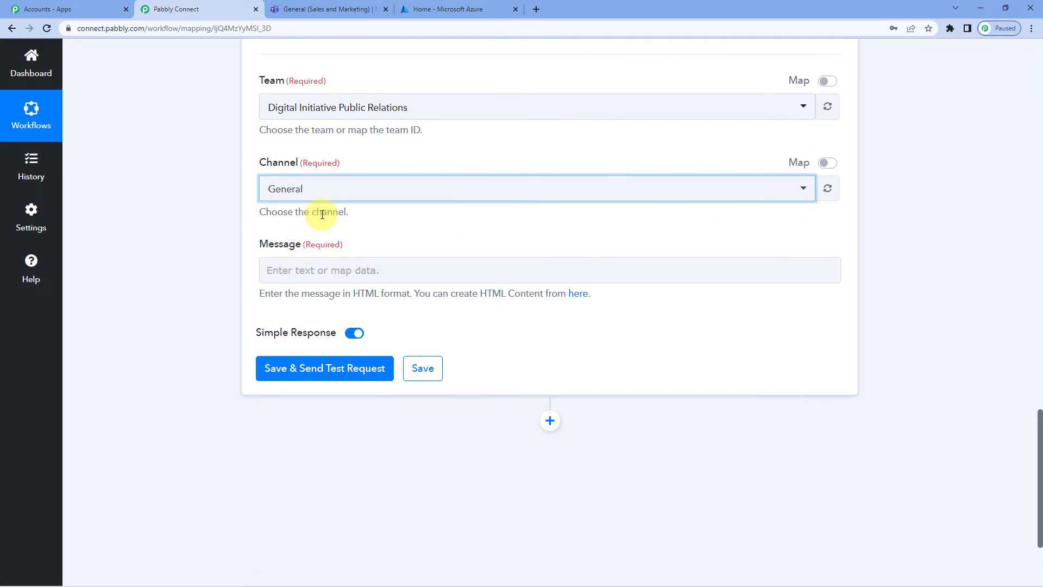
Start the Teams message with the sheet's Name field, then 'has reported an issue. Kindly look into it. Further contact details here: Contact Number'
{"action": "scroll", "coordinate": [318, 212], "scroll_direction": "down", "scroll_amount": 1}
{"action": "left_click", "coordinate": [292, 221]}
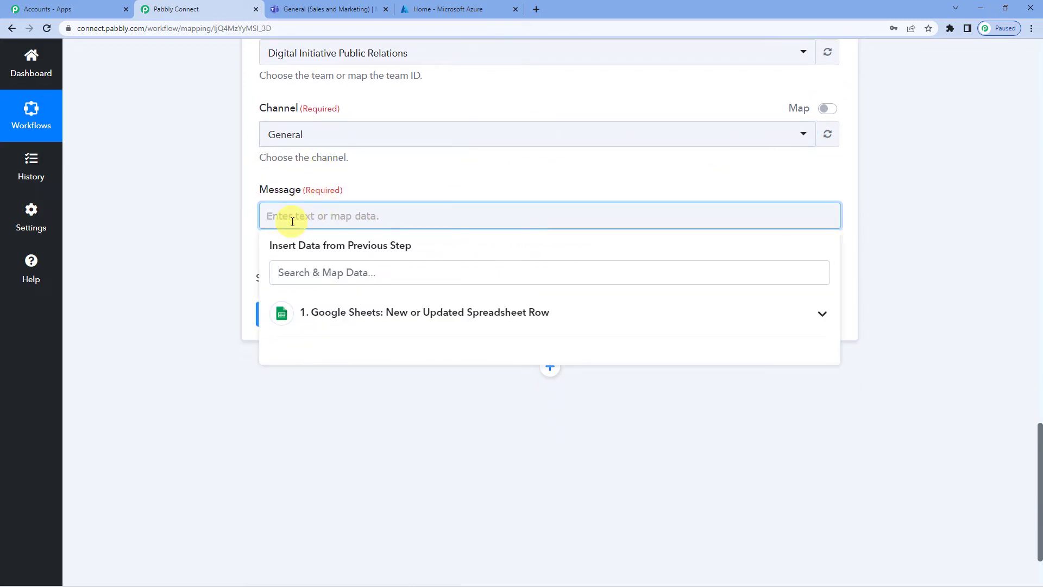
{"action": "type", "text": "h"}
{"action": "type", "text": "Hello Team, our customer"}
{"action": "left_click", "coordinate": [361, 326]}
{"action": "scroll", "coordinate": [391, 317], "scroll_direction": "down", "scroll_amount": 2}
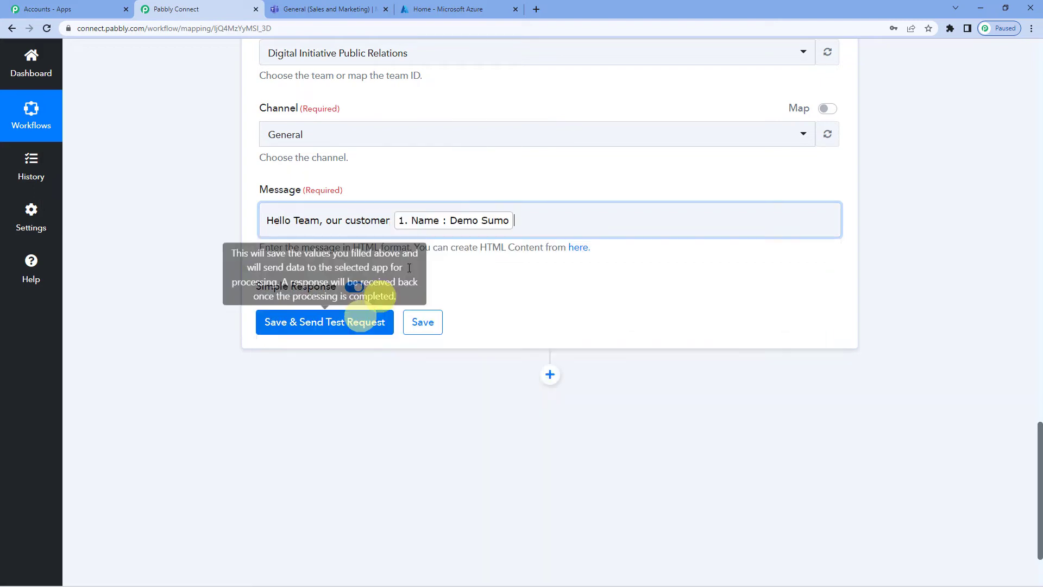
{"action": "left_click", "coordinate": [567, 228]}
{"action": "type", "text": "has reported an issue"}
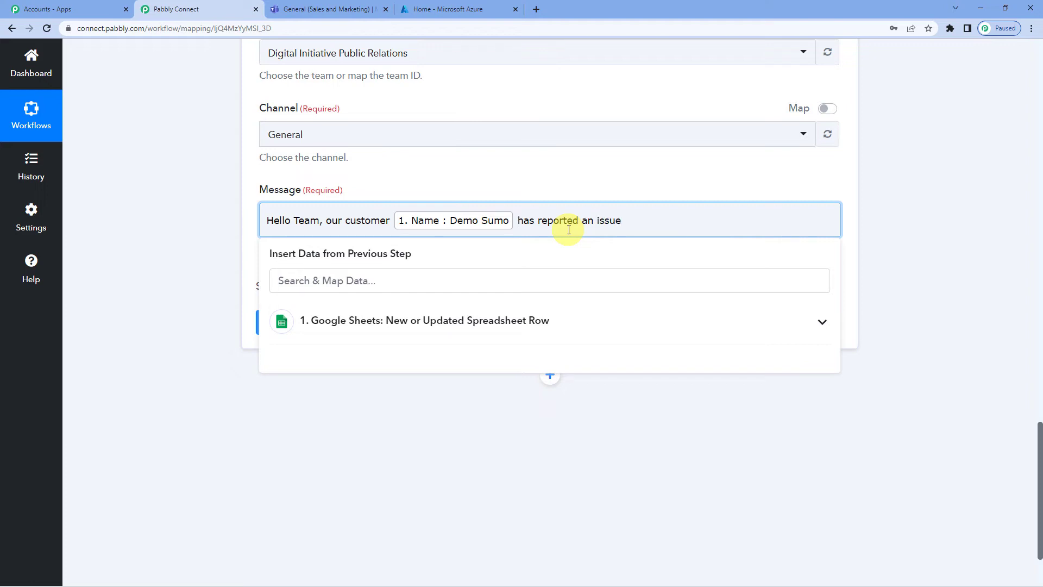
{"action": "type", "text": ". Kindly look into it. Fu"}
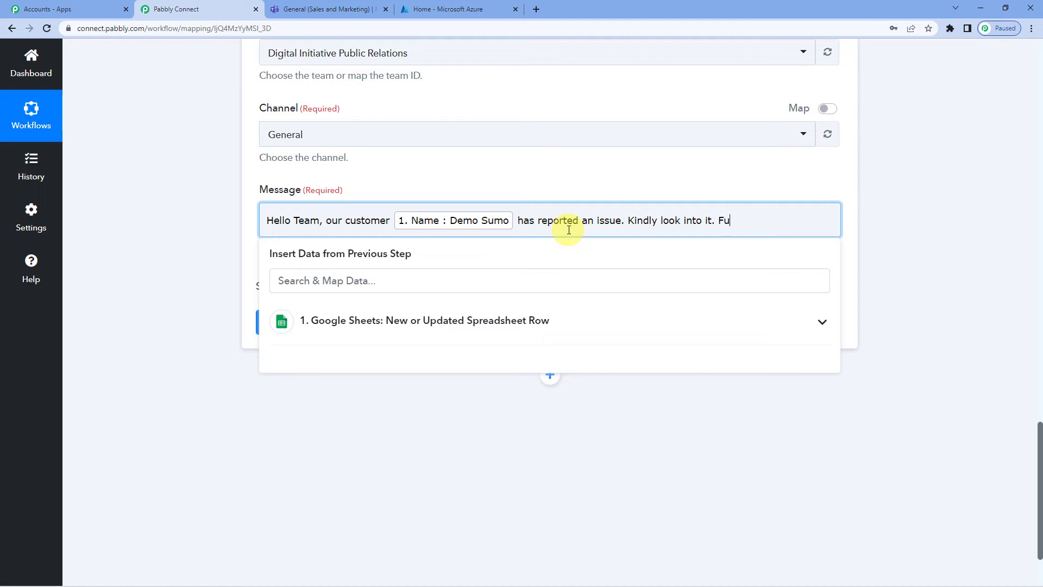
{"action": "type", "text": "rther contact details here"}
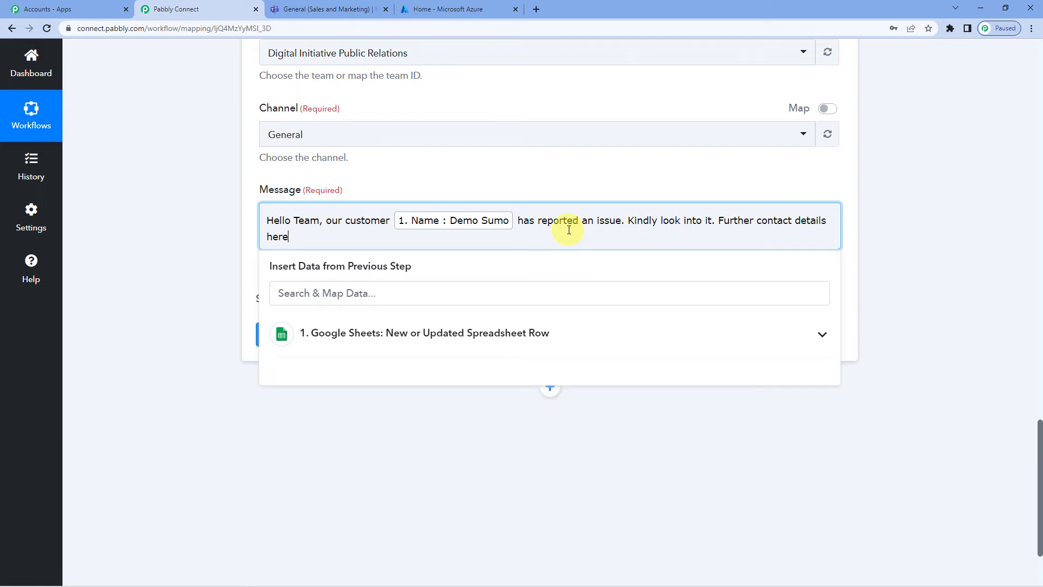
{"action": "type", "text": ": Contact Number"}
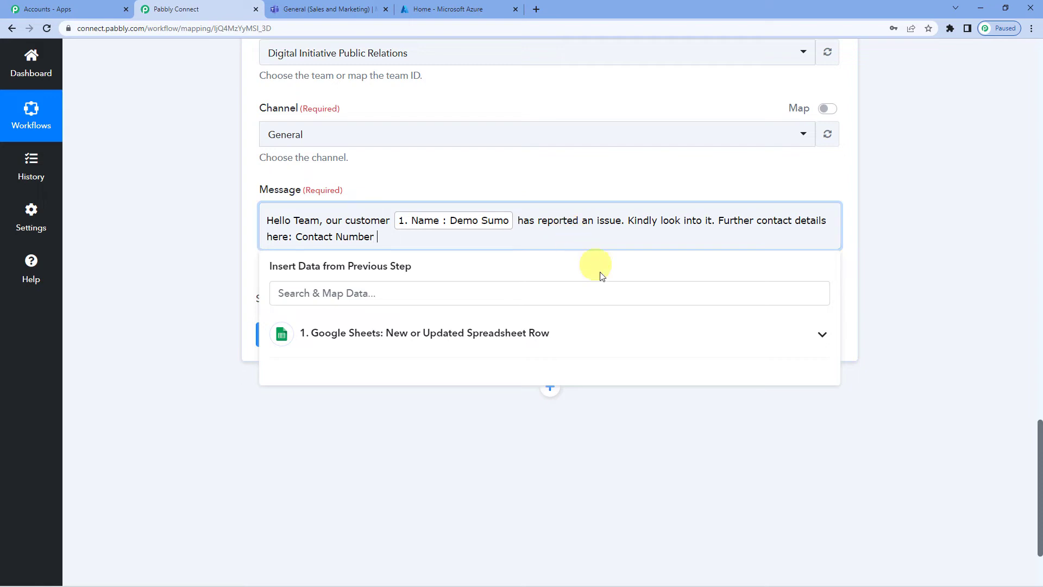
Insert the sheet's Contact field and continue the message with ', email'
{"action": "left_click", "coordinate": [496, 326]}
{"action": "scroll", "coordinate": [445, 348], "scroll_direction": "down", "scroll_amount": 1}
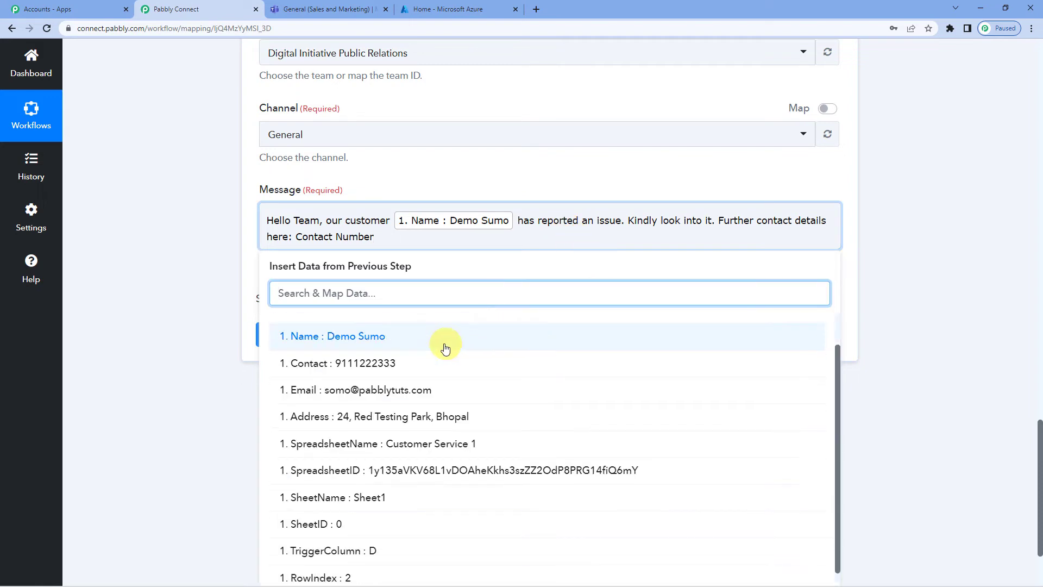
{"action": "left_click", "coordinate": [383, 356]}
{"action": "left_click", "coordinate": [525, 220]}
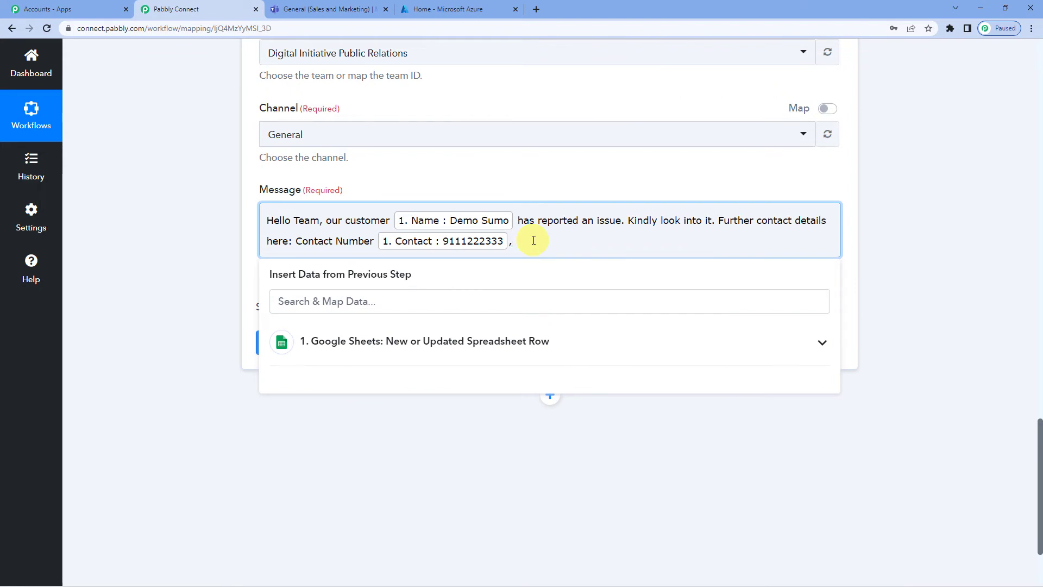
{"action": "type", "text": ", emial"}
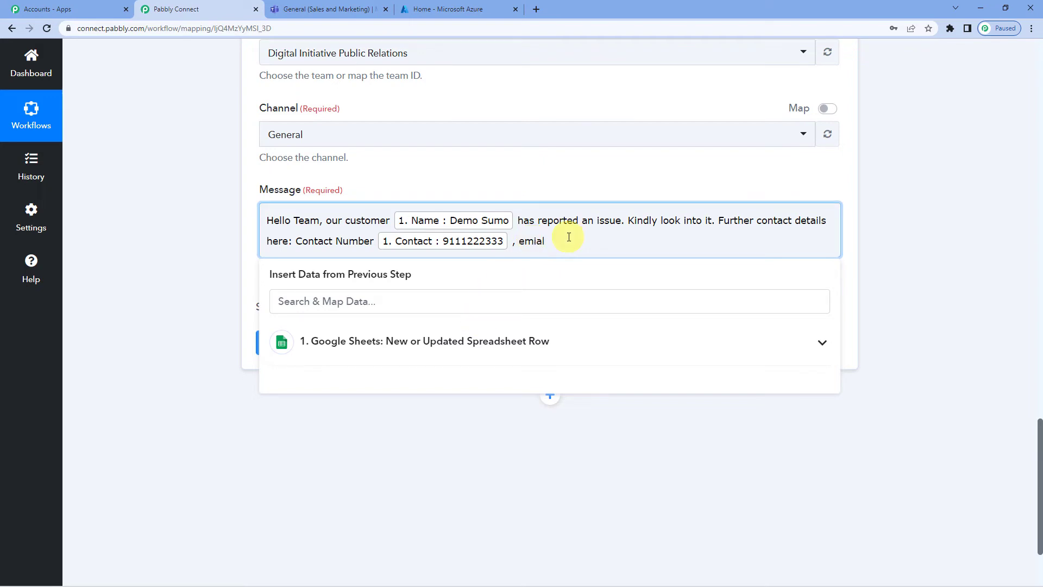
{"action": "key", "text": "BackSpace"}
{"action": "key", "text": "BackSpace"}
{"action": "key", "text": "BackSpace"}
{"action": "key", "text": "BackSpace"}
{"action": "type", "text": "ail"}
Insert the sheet's Email and Address fields at the end of the message
{"action": "left_click", "coordinate": [464, 336]}
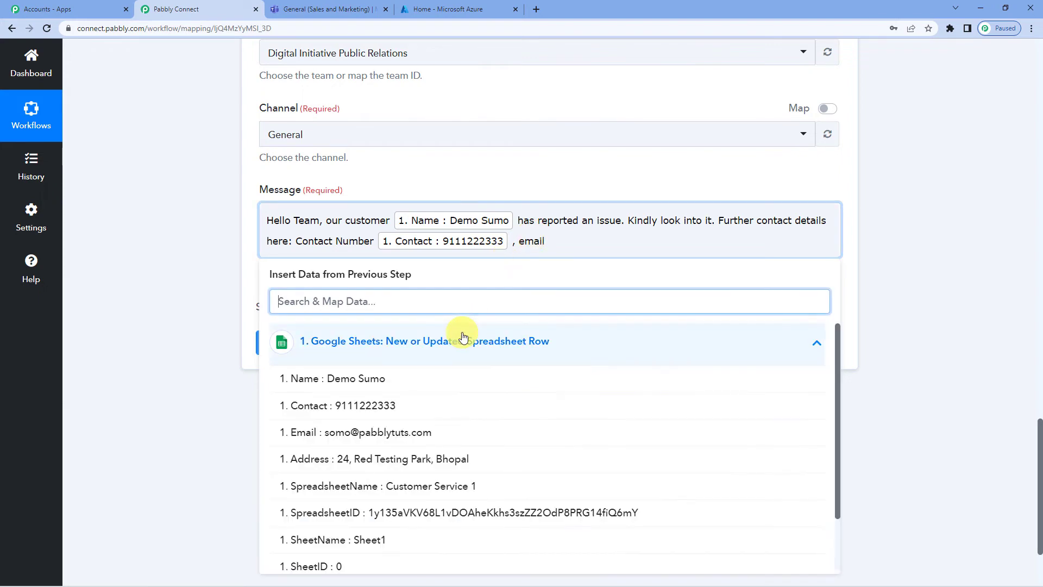
{"action": "left_click", "coordinate": [367, 433]}
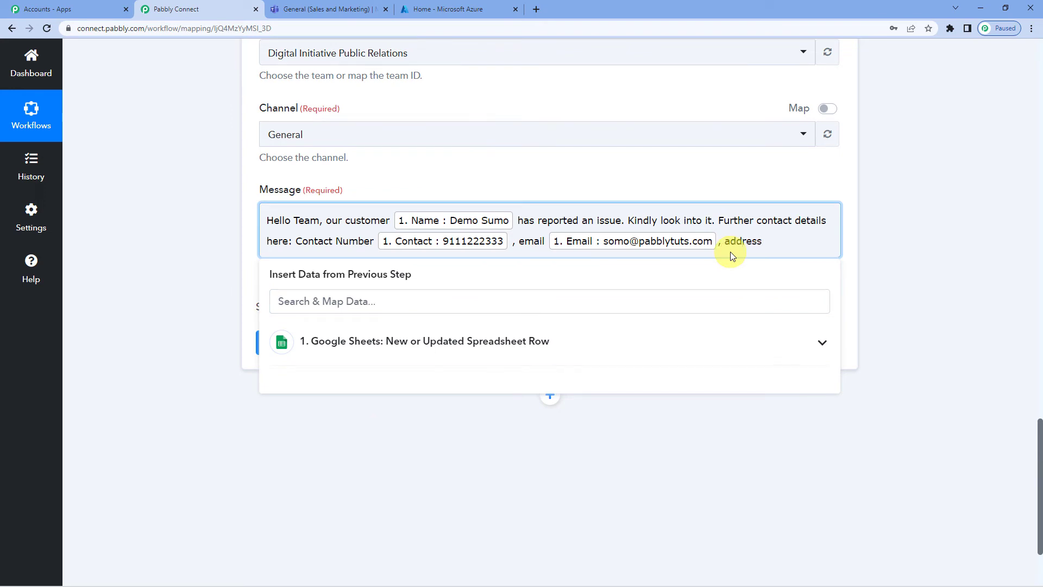
{"action": "left_click", "coordinate": [563, 342]}
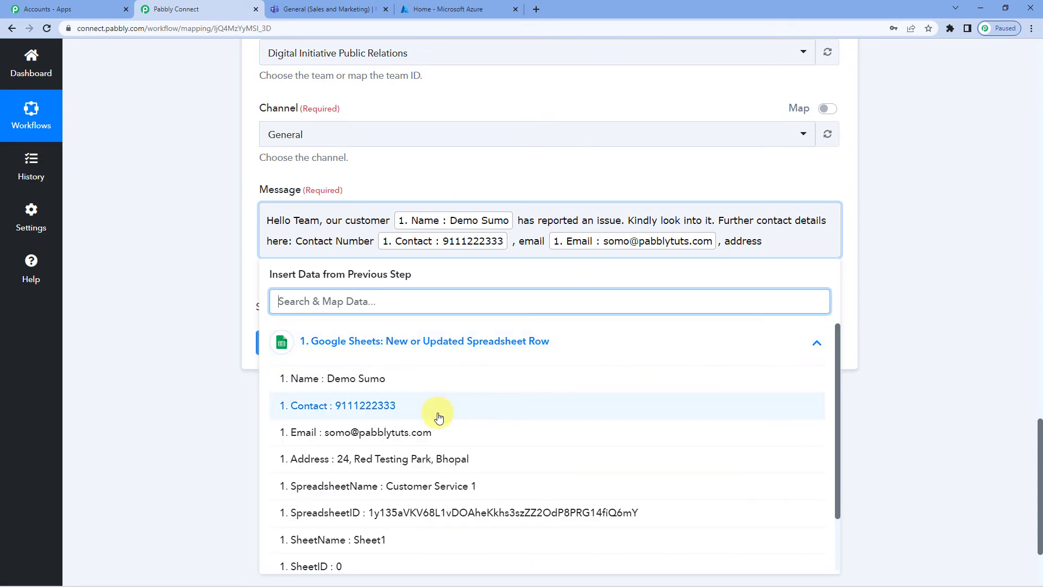
{"action": "scroll", "coordinate": [435, 414], "scroll_direction": "down", "scroll_amount": 1}
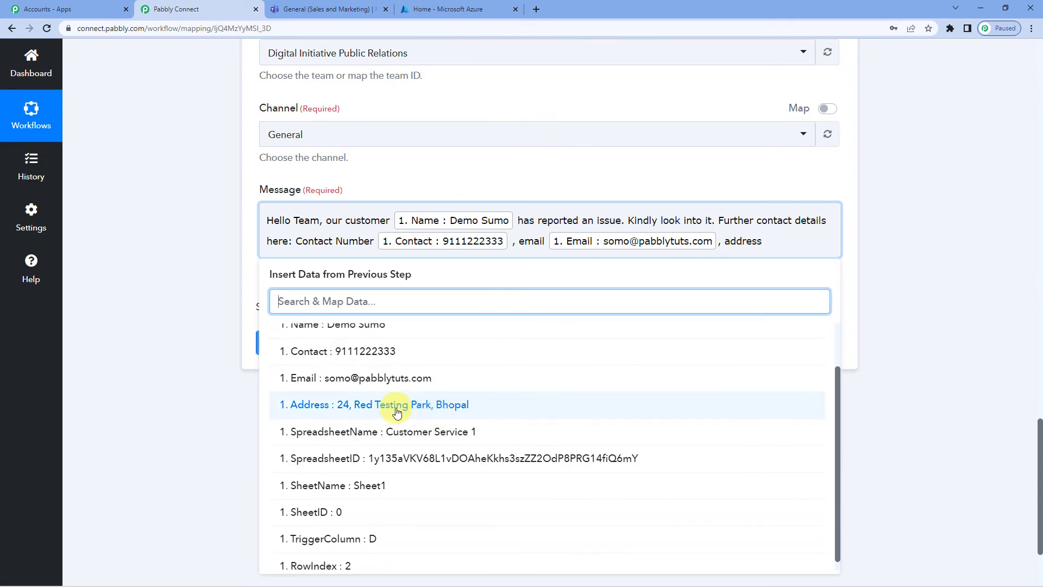
{"action": "left_click", "coordinate": [434, 415]}
{"action": "left_click", "coordinate": [253, 270]}
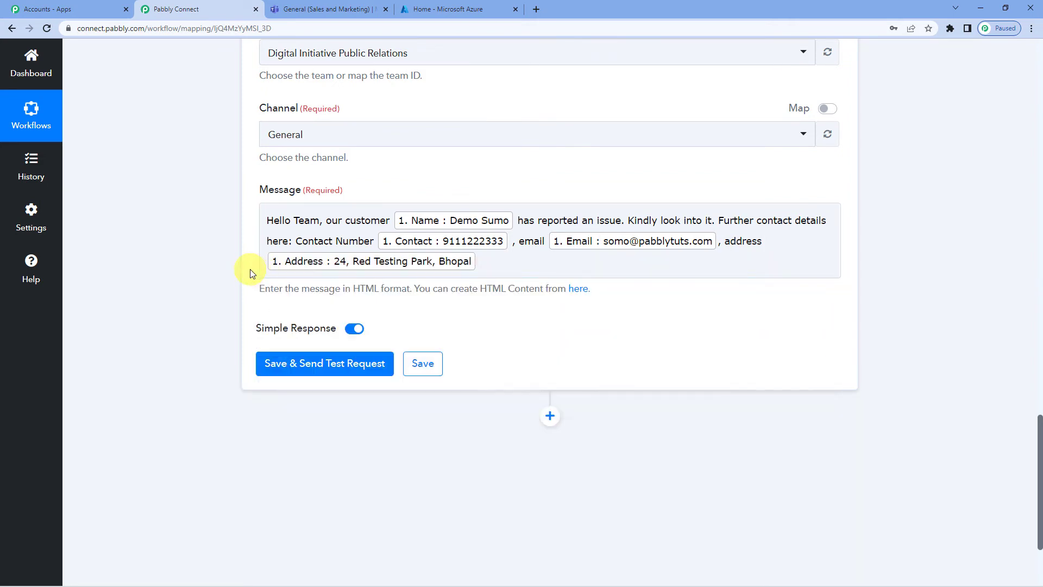
{"action": "left_click", "coordinate": [492, 268]}
{"action": "left_click", "coordinate": [399, 363]}
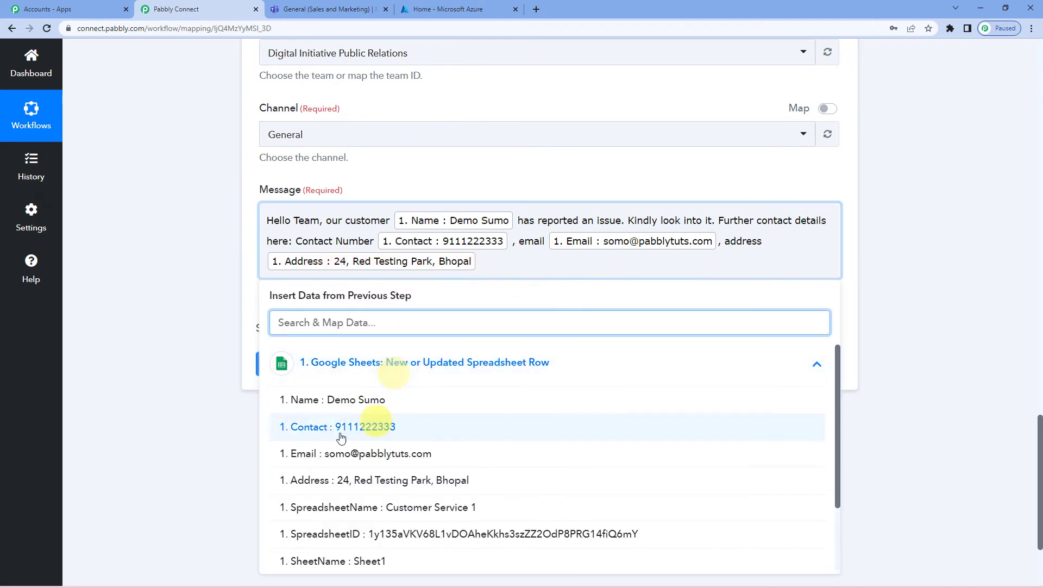
{"action": "scroll", "coordinate": [199, 335], "scroll_direction": "up", "scroll_amount": 15}
{"action": "scroll", "coordinate": [199, 335], "scroll_direction": "up", "scroll_amount": 5}
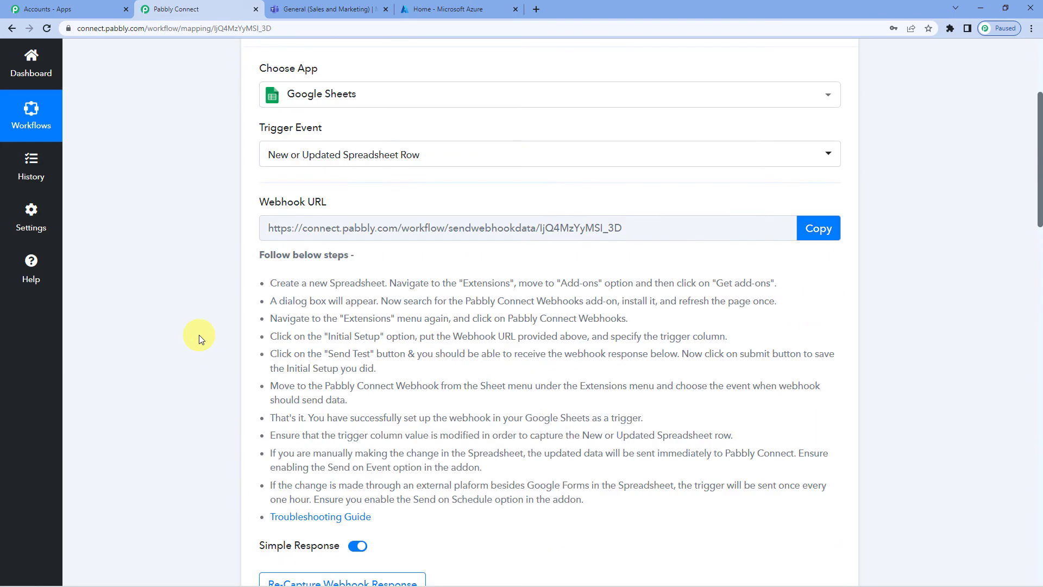
{"action": "scroll", "coordinate": [205, 256], "scroll_direction": "up", "scroll_amount": 2}
{"action": "scroll", "coordinate": [336, 225], "scroll_direction": "down", "scroll_amount": 9}
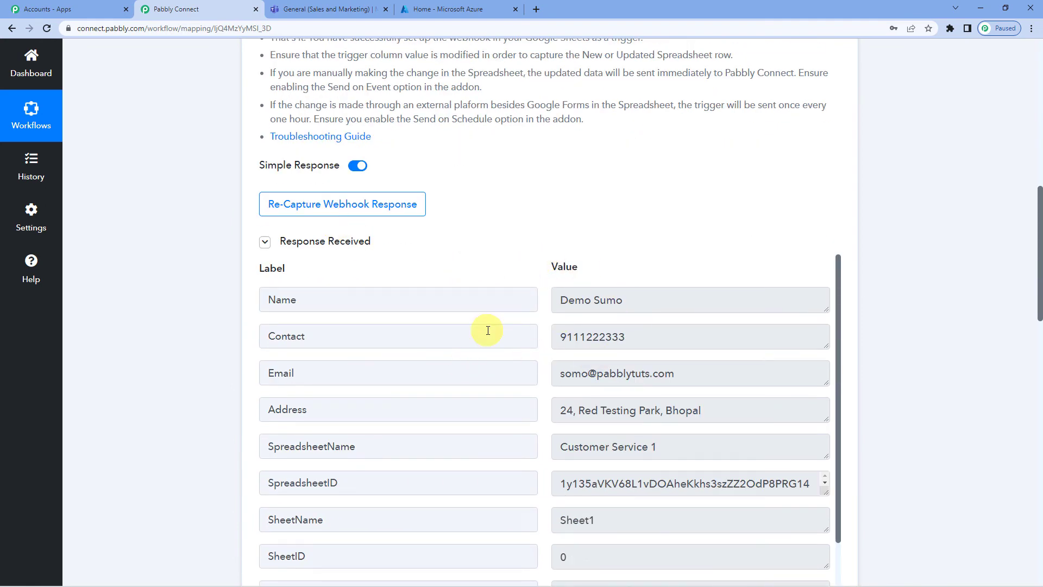
{"action": "scroll", "coordinate": [530, 249], "scroll_direction": "down", "scroll_amount": 3}
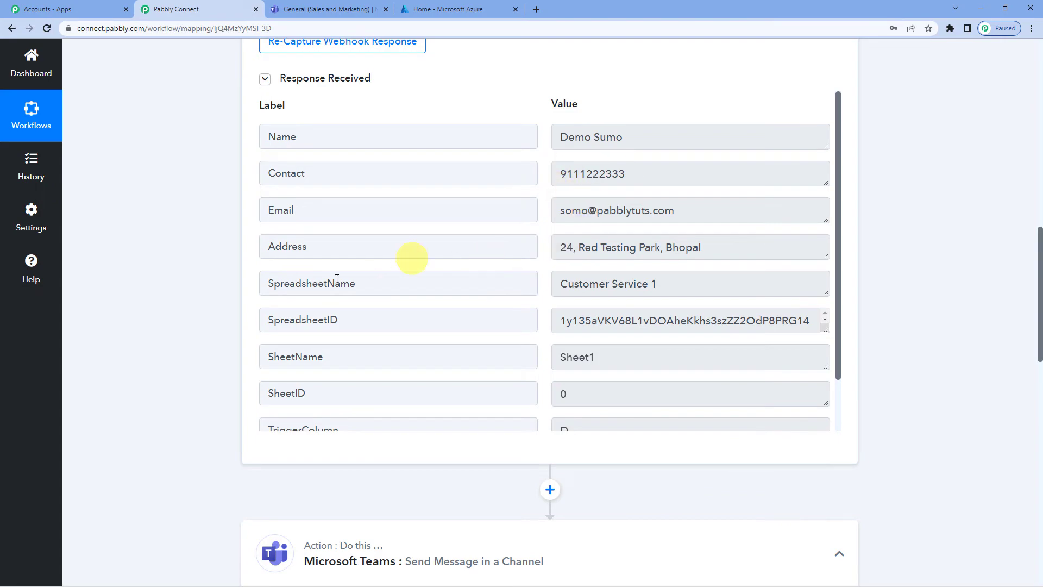
{"action": "scroll", "coordinate": [229, 261], "scroll_direction": "down", "scroll_amount": 5}
{"action": "scroll", "coordinate": [229, 261], "scroll_direction": "up", "scroll_amount": 3}
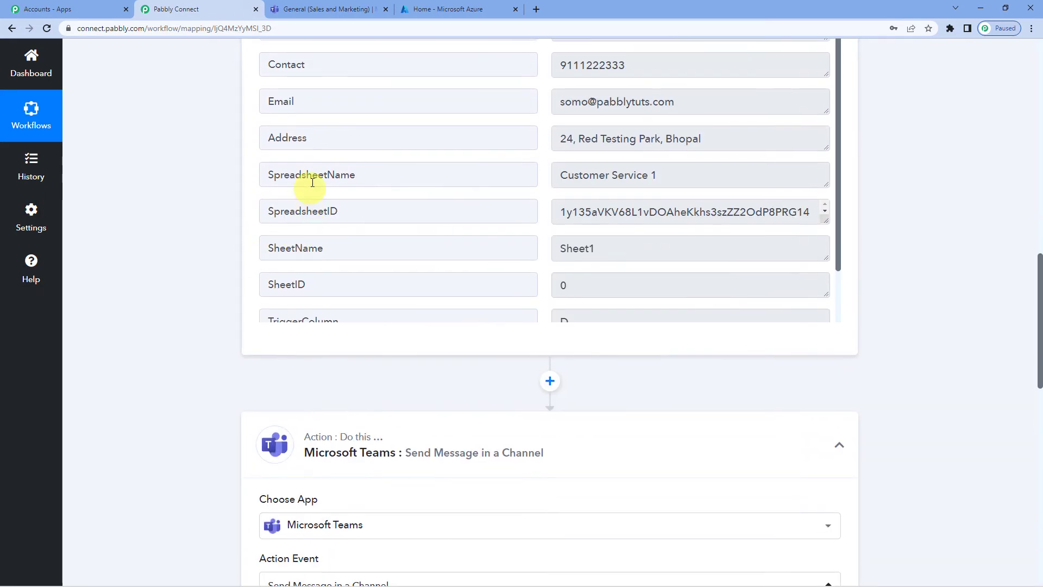
{"action": "scroll", "coordinate": [168, 350], "scroll_direction": "down", "scroll_amount": 14}
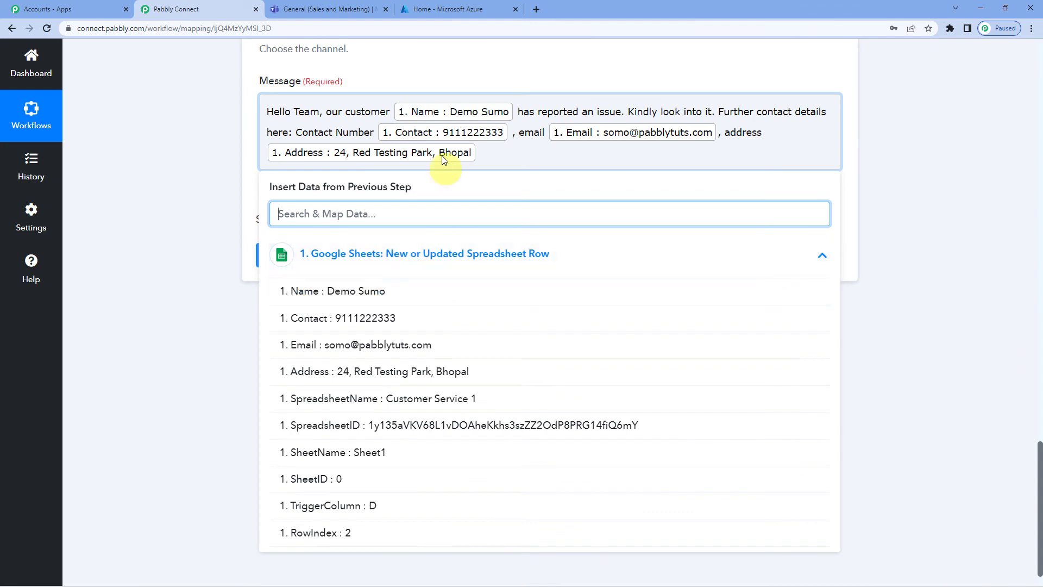
Save the Teams step and send a test request, receiving the message Id, MessageType and creation time
{"action": "left_click", "coordinate": [254, 197]}
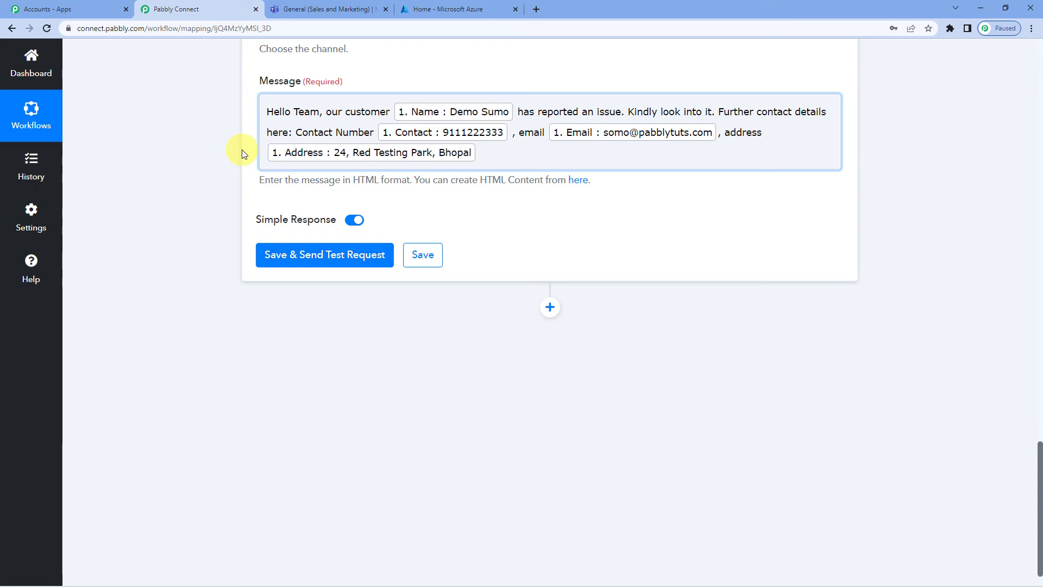
{"action": "scroll", "coordinate": [242, 149], "scroll_direction": "up", "scroll_amount": 3}
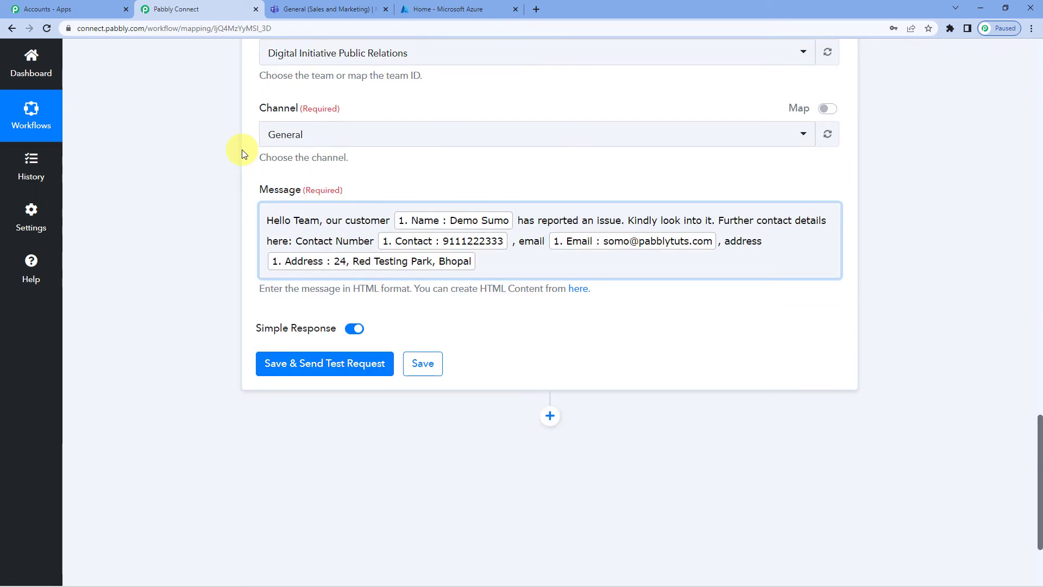
{"action": "scroll", "coordinate": [242, 149], "scroll_direction": "down", "scroll_amount": 2}
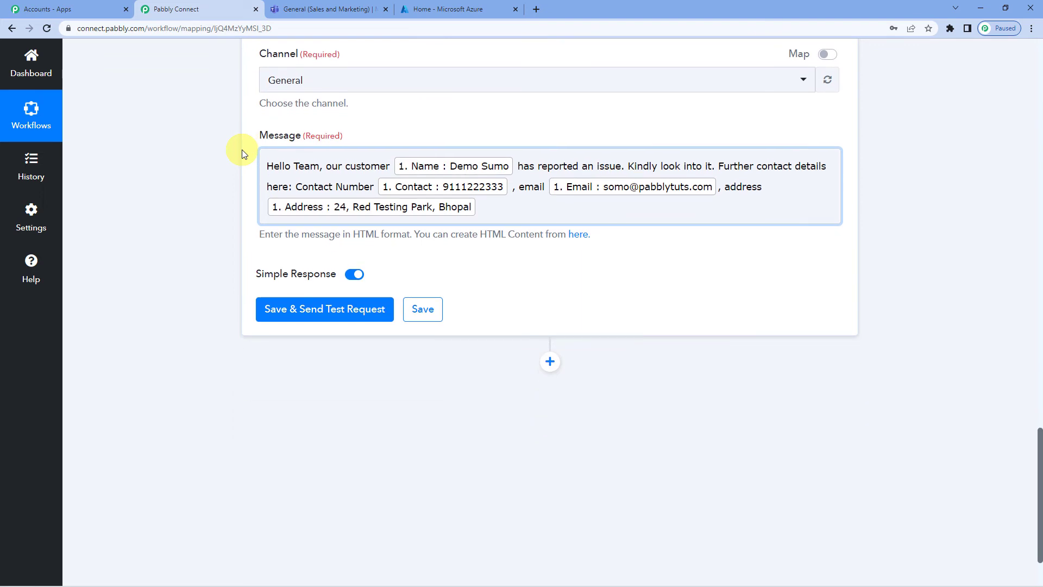
{"action": "left_click", "coordinate": [316, 318]}
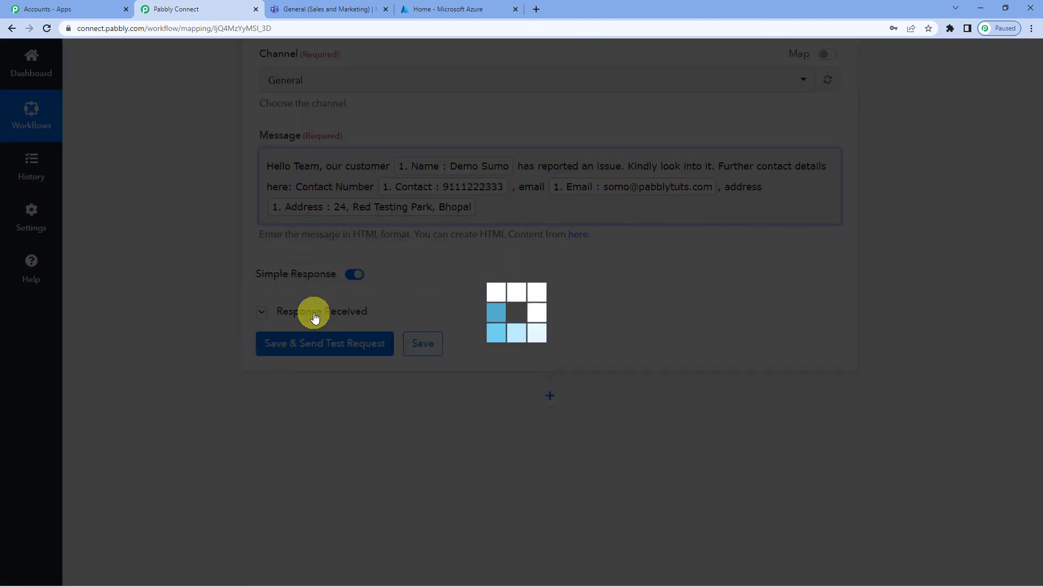
{"action": "scroll", "coordinate": [485, 311], "scroll_direction": "down", "scroll_amount": 3}
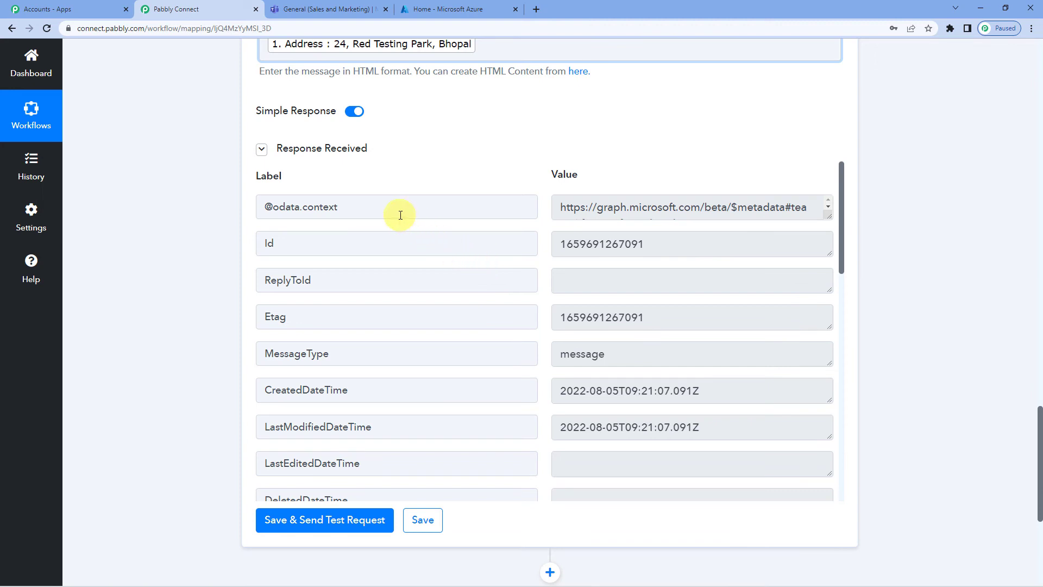
Open the General channel of Digital Initiative Public Relations in Microsoft Teams
{"action": "left_click", "coordinate": [332, 8]}
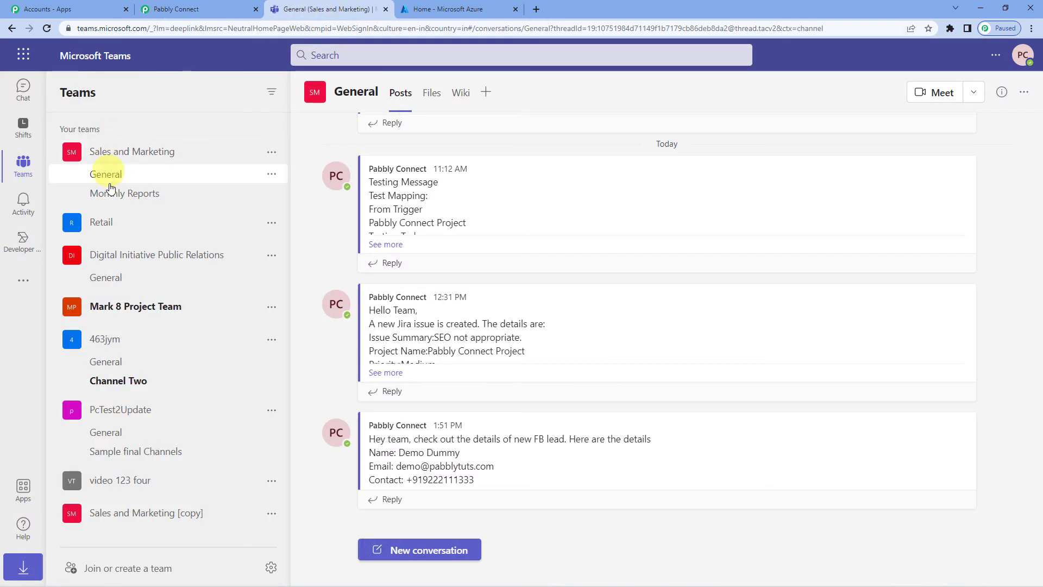
{"action": "left_click", "coordinate": [110, 257]}
{"action": "left_click", "coordinate": [116, 256]}
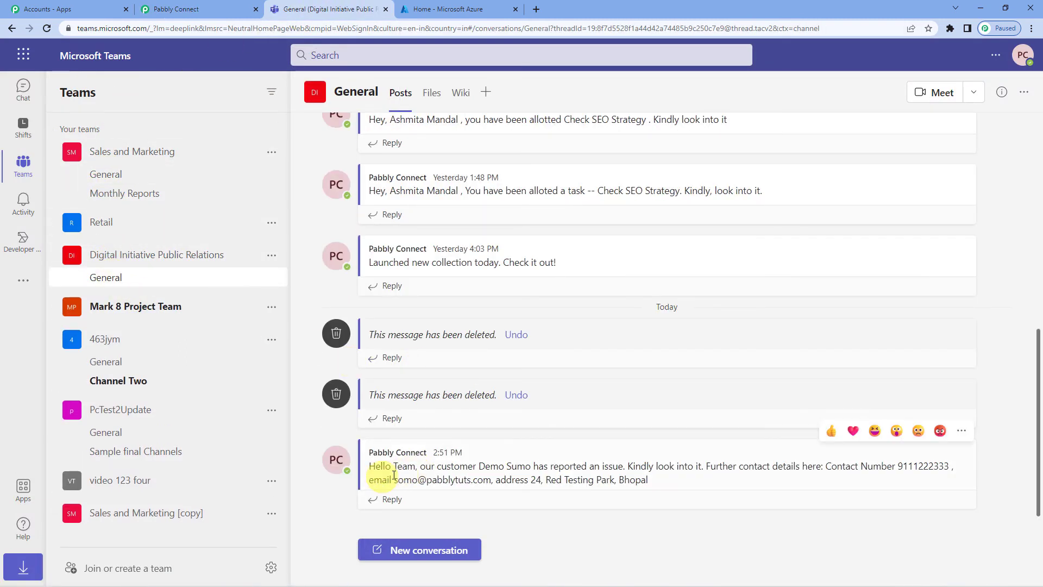
Check that the posted message shows the customer's name, contact number, email and address
{"action": "left_click_drag", "start_coordinate": [480, 466], "coordinate": [818, 466]}
{"action": "left_click", "coordinate": [680, 465]}
{"action": "left_click", "coordinate": [723, 467]}
{"action": "left_click", "coordinate": [840, 466]}
{"action": "left_click_drag", "start_coordinate": [903, 467], "coordinate": [950, 466]}
{"action": "left_click_drag", "start_coordinate": [395, 480], "coordinate": [634, 480]}
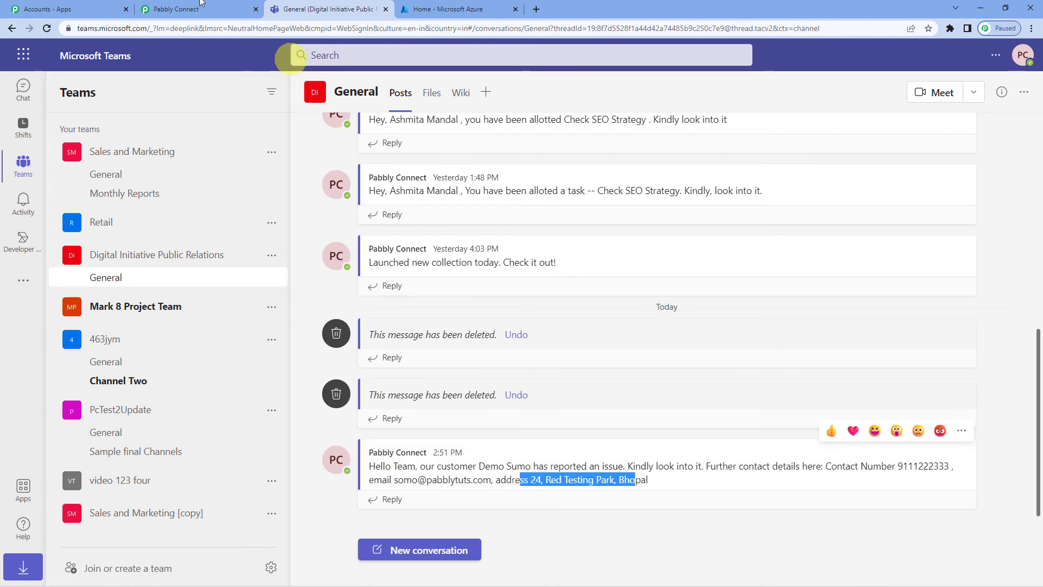
Back in the Pabbly Connect workflow, collapse the Microsoft Teams action step
{"action": "left_click", "coordinate": [177, 8]}
{"action": "scroll", "coordinate": [198, 377], "scroll_direction": "up", "scroll_amount": 12}
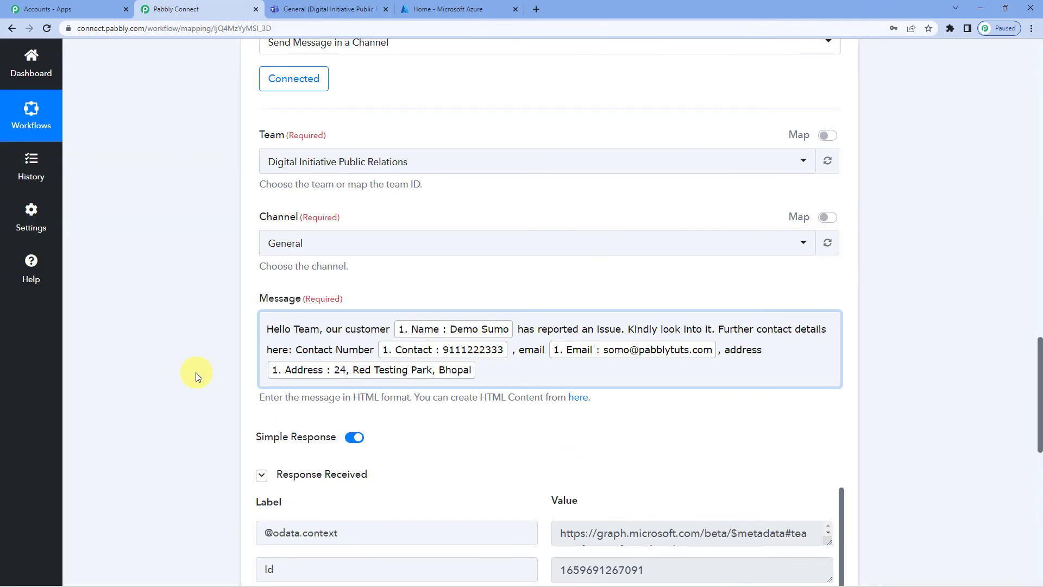
{"action": "scroll", "coordinate": [195, 373], "scroll_direction": "up", "scroll_amount": 8}
{"action": "scroll", "coordinate": [195, 372], "scroll_direction": "down", "scroll_amount": 4}
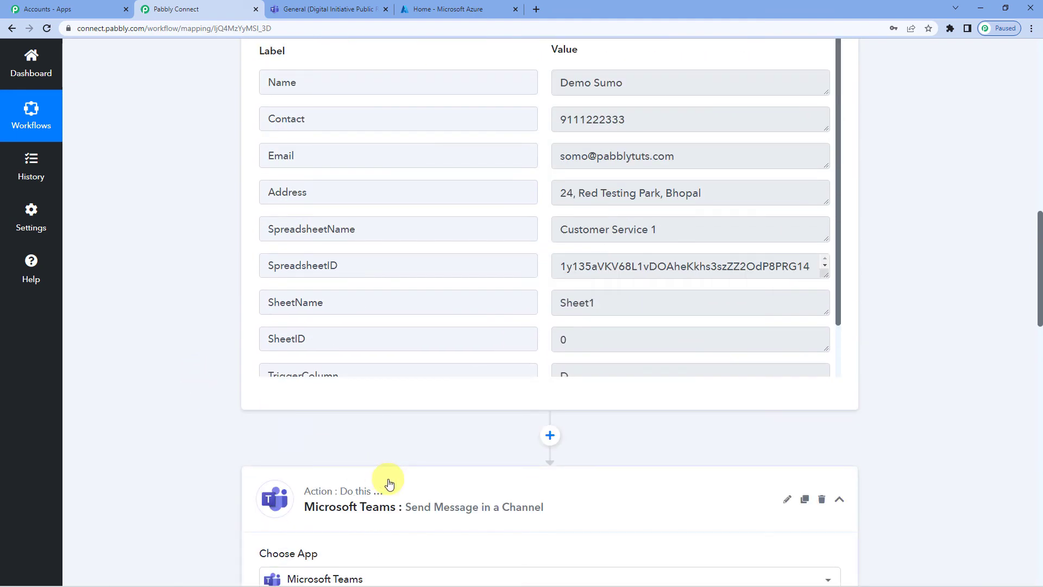
{"action": "left_click", "coordinate": [389, 483]}
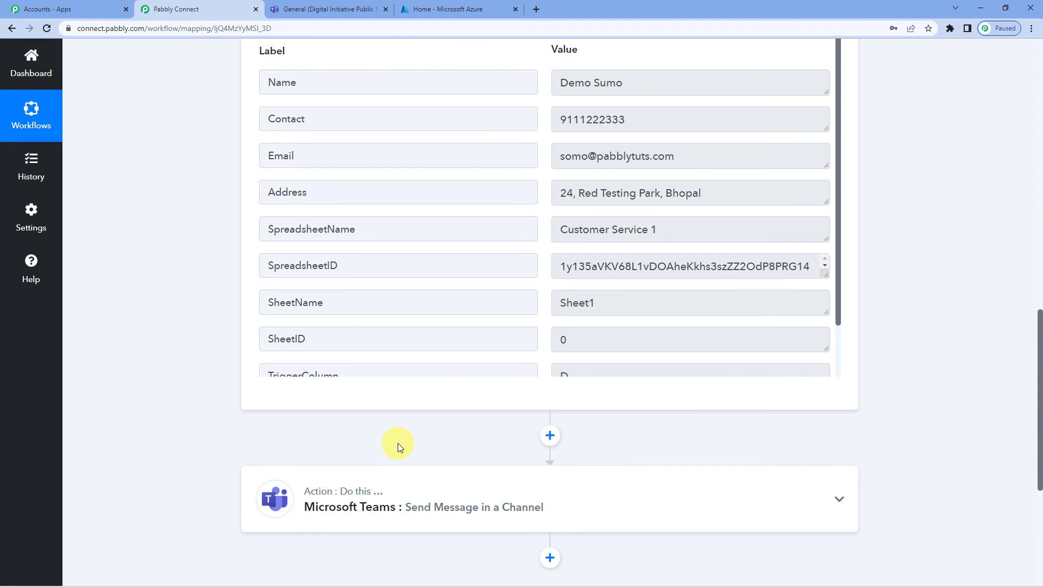
In Customer Service 1, close the webhook Initial Setup and enable Pabbly Connect Webhooks' Send On Event
{"action": "mouse_move", "coordinate": [353, 574]}
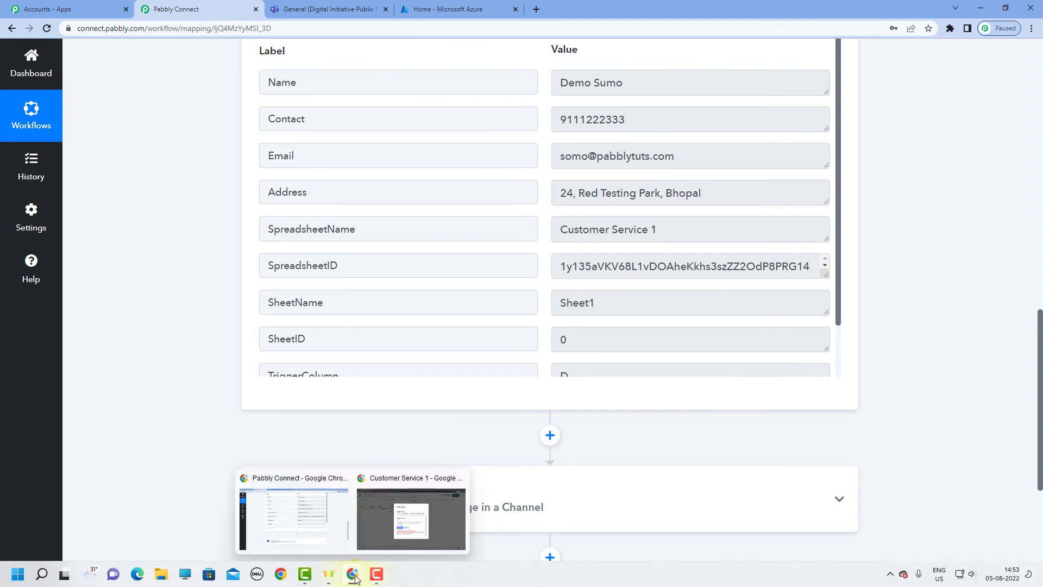
{"action": "left_click", "coordinate": [370, 530]}
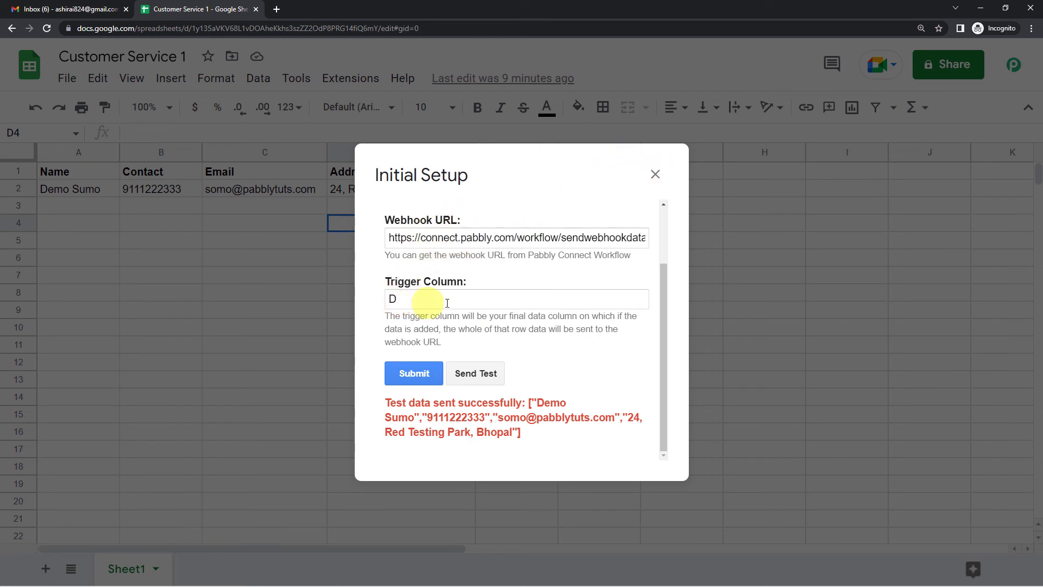
{"action": "left_click", "coordinate": [654, 175]}
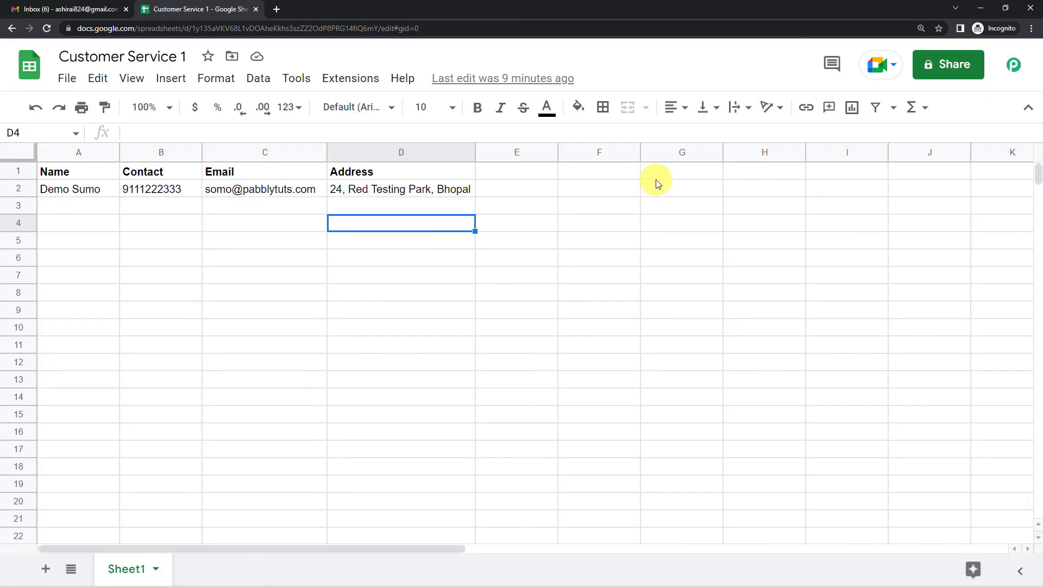
{"action": "left_click", "coordinate": [344, 79]}
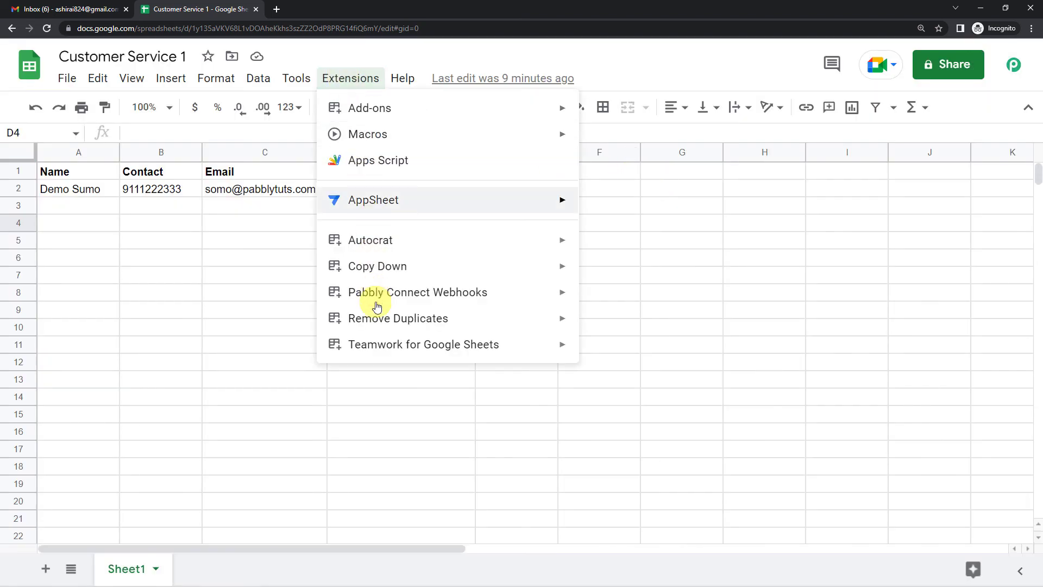
{"action": "mouse_move", "coordinate": [379, 294]}
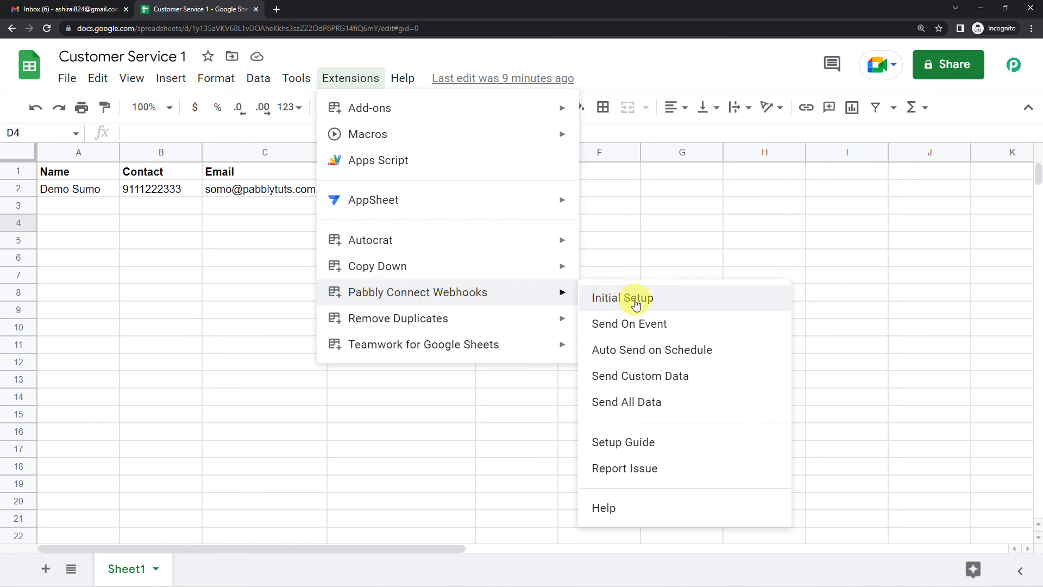
{"action": "left_click", "coordinate": [604, 325]}
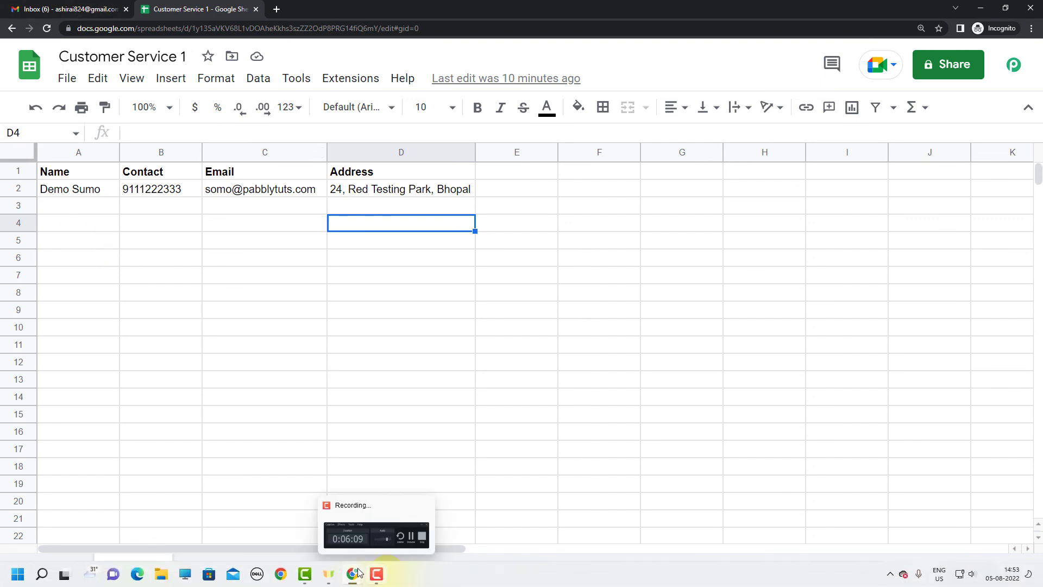
Back in the Pabbly Connect workflow, collapse the Google Sheets trigger step
{"action": "mouse_move", "coordinate": [352, 574]}
{"action": "left_click", "coordinate": [337, 546]}
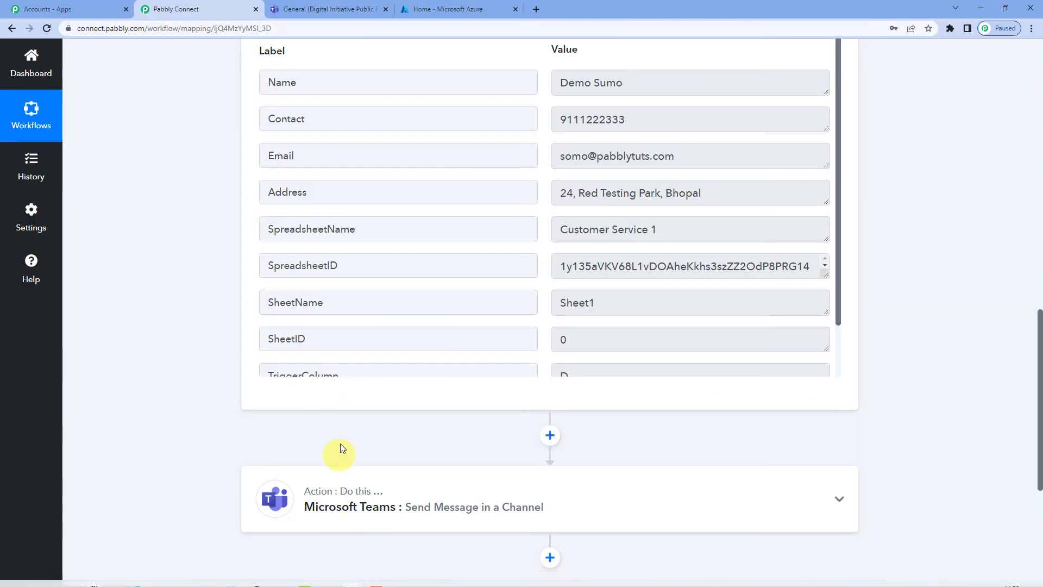
{"action": "scroll", "coordinate": [338, 439], "scroll_direction": "up", "scroll_amount": 5}
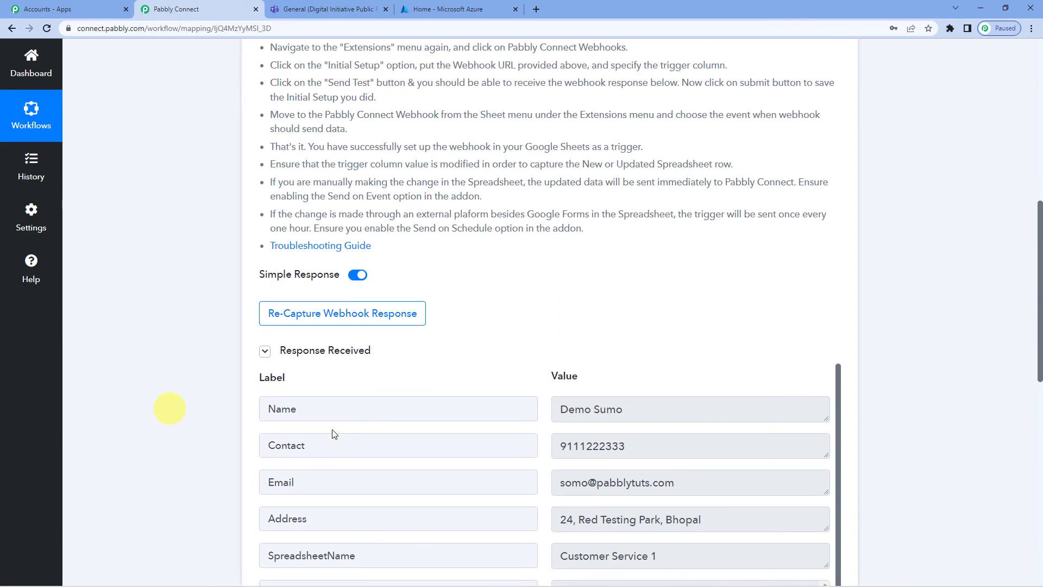
{"action": "scroll", "coordinate": [332, 433], "scroll_direction": "up", "scroll_amount": 5}
{"action": "scroll", "coordinate": [333, 419], "scroll_direction": "up", "scroll_amount": 4}
{"action": "left_click", "coordinate": [368, 244]}
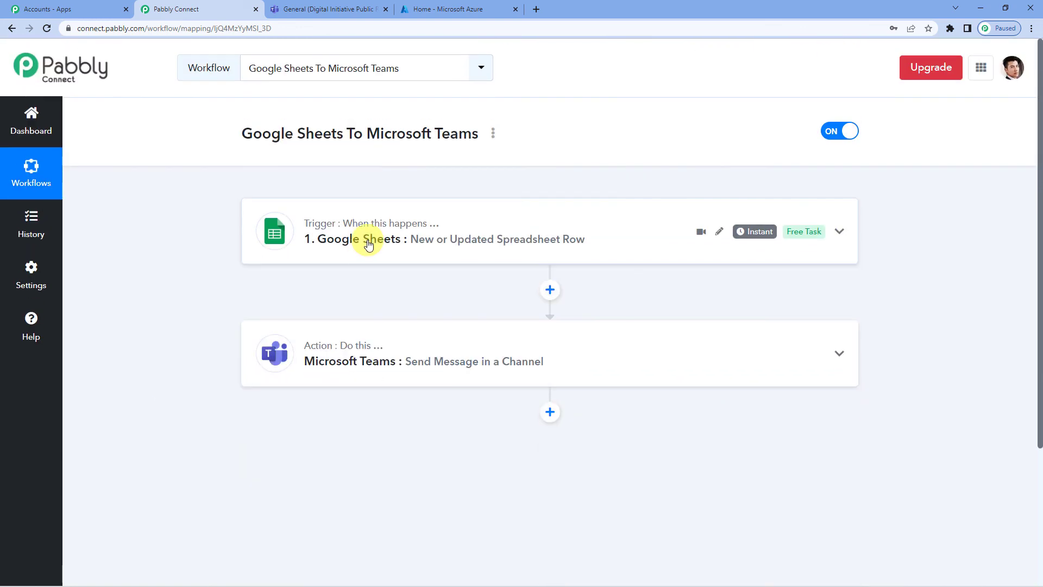